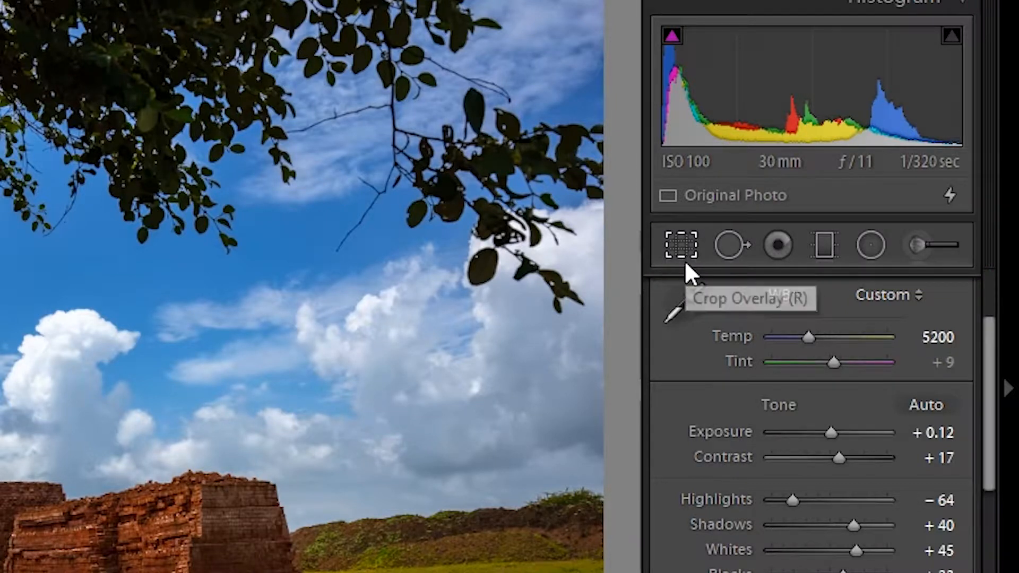
Step: Crop the photo tightly around the brick ruins in its original aspect ratio, with both walls inside the frame, and apply the crop
click(684, 260)
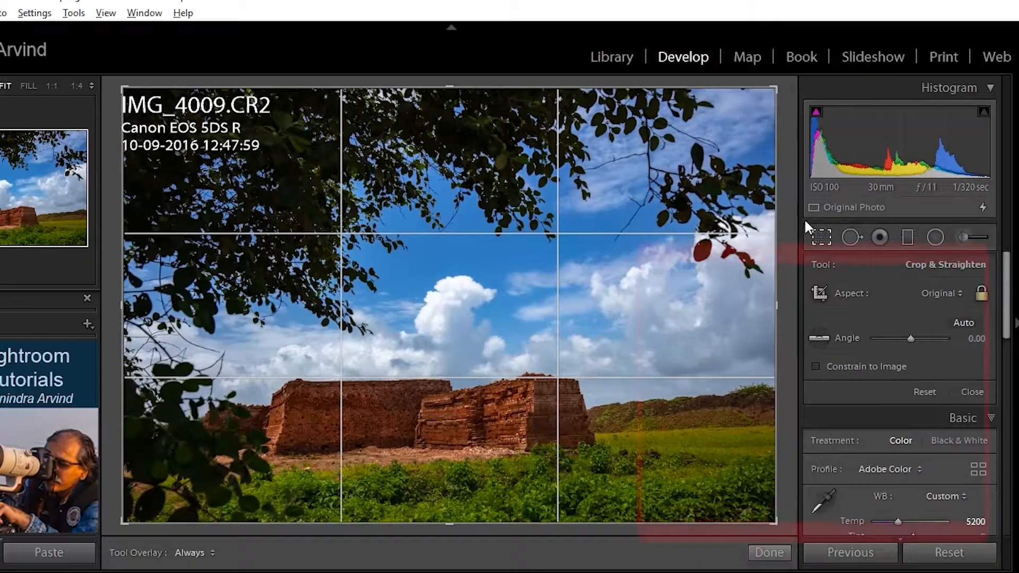
key(shift)
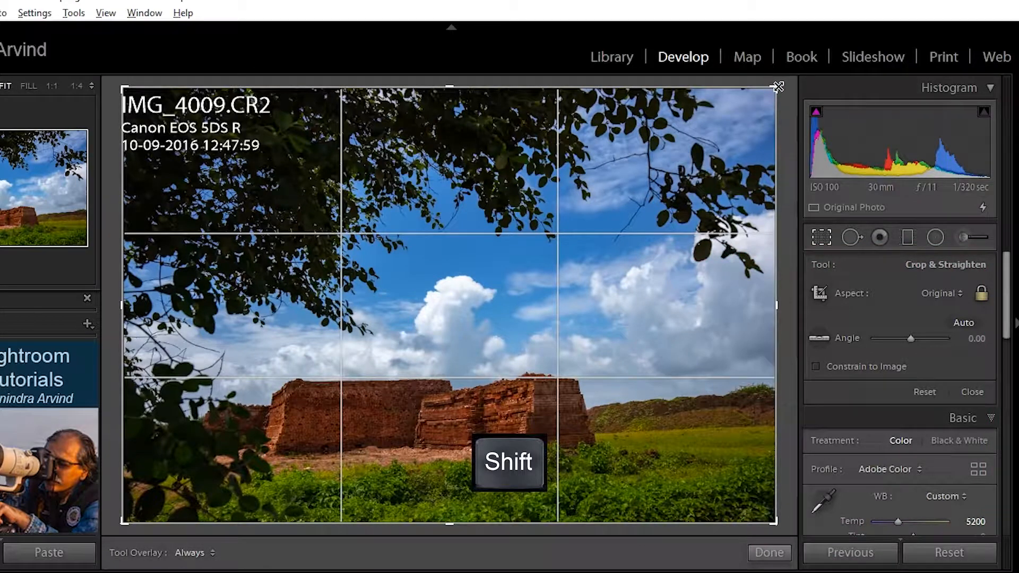
drag(778, 86, 735, 178)
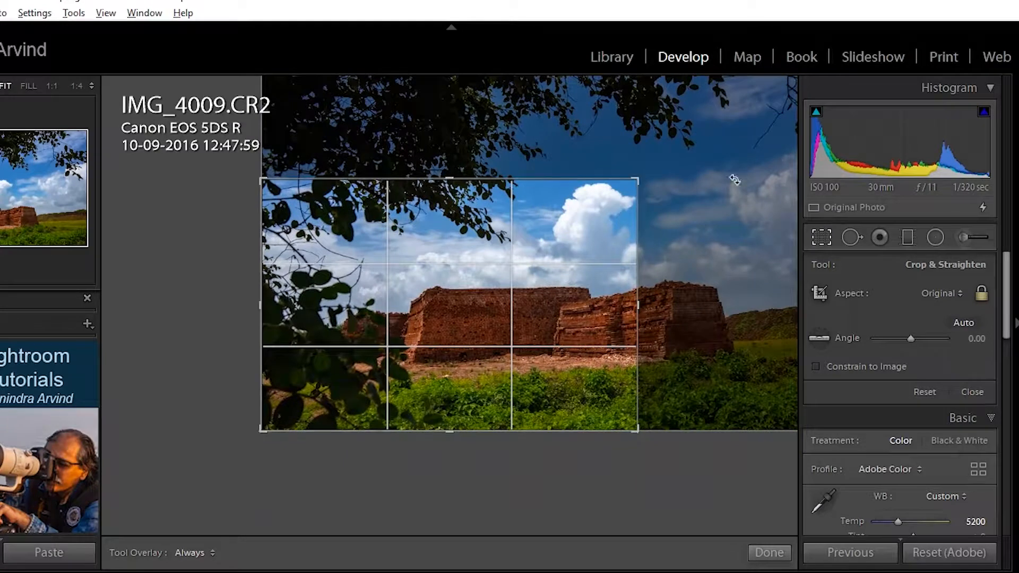
drag(598, 308, 489, 298)
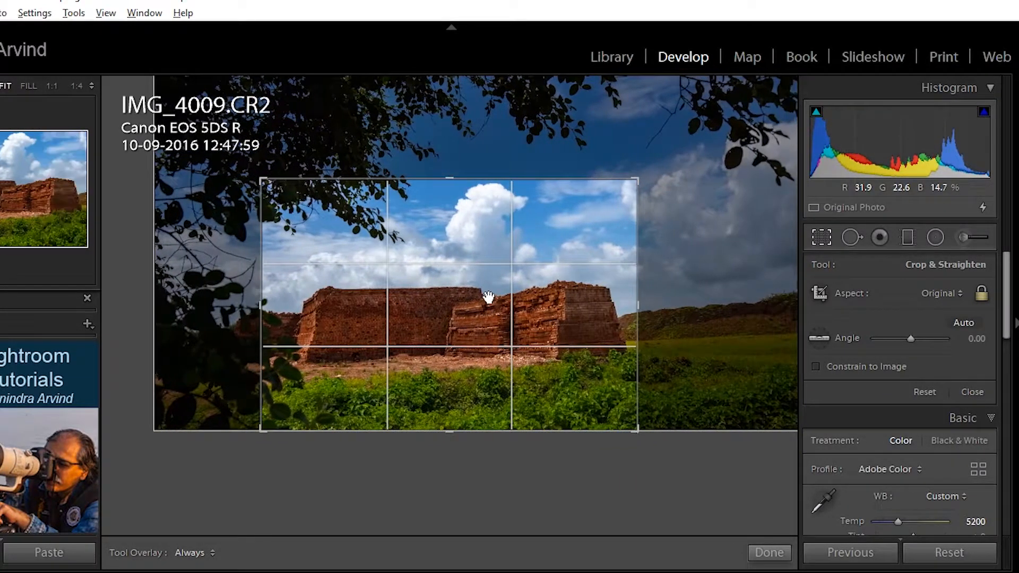
click(767, 553)
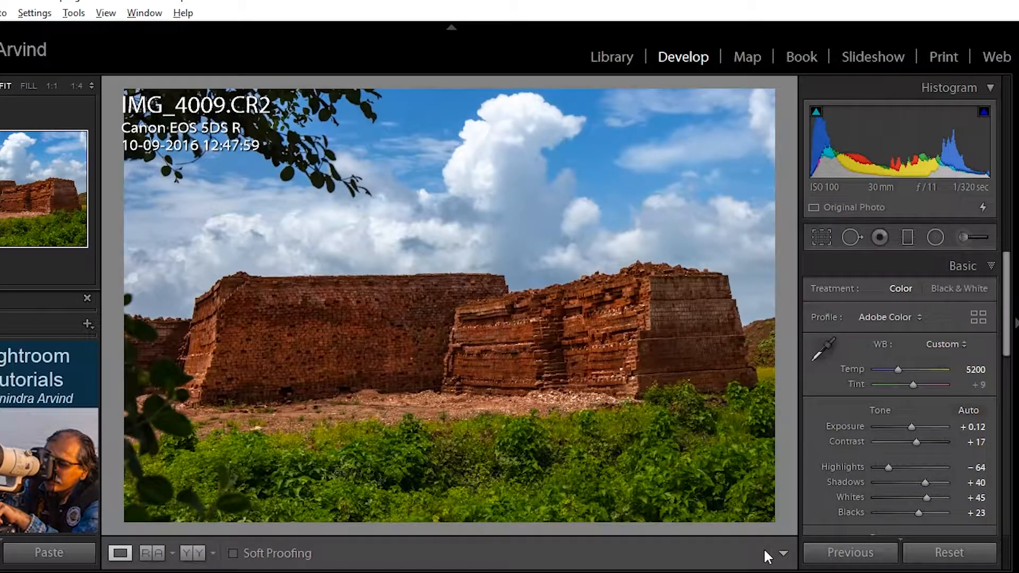
Step: Enlarge the crop proportionally to include more sky, foliage and field around the ruins, reposition the photo inside it and apply
click(821, 248)
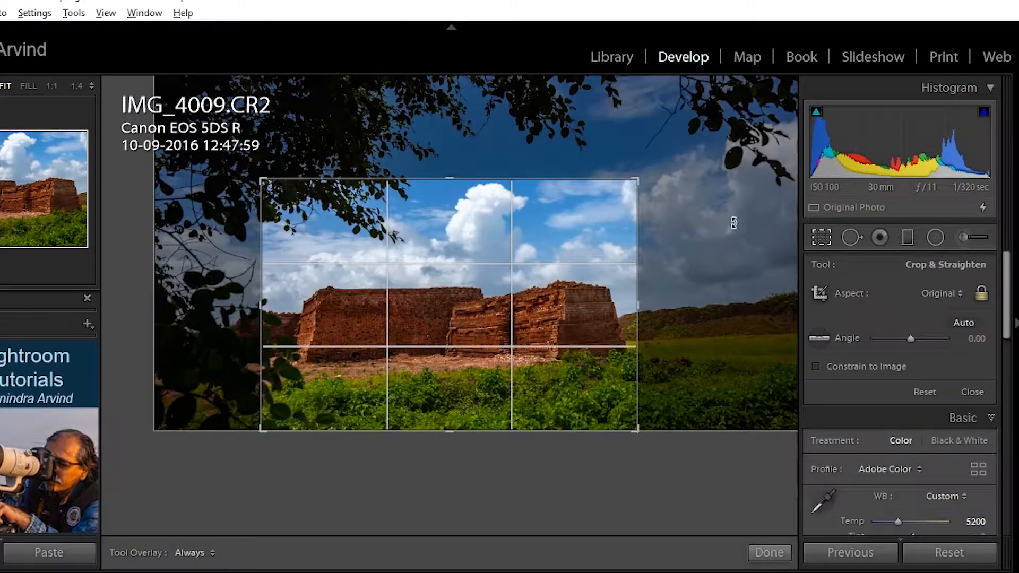
drag(642, 183, 697, 140)
drag(598, 280, 578, 279)
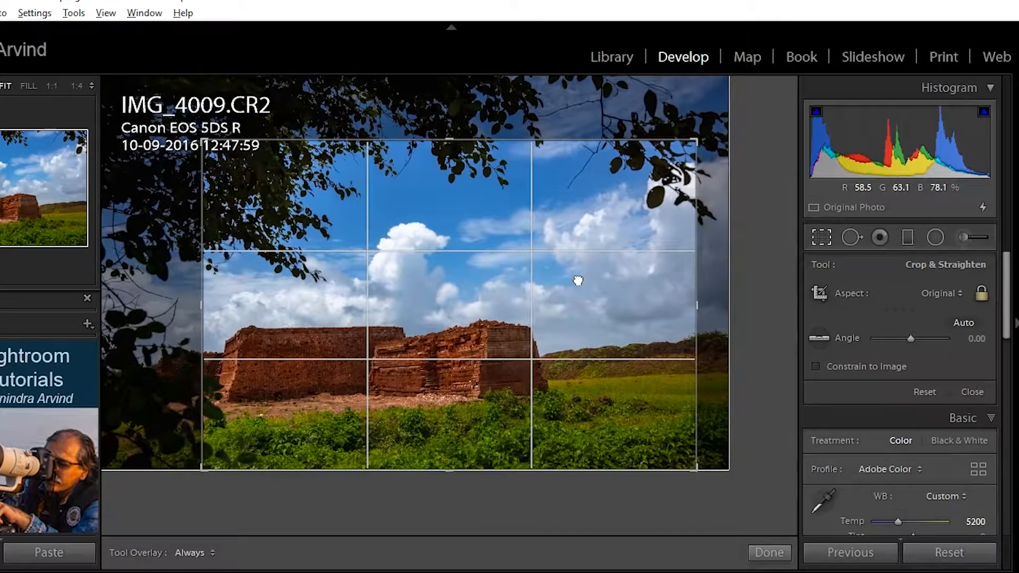
click(769, 552)
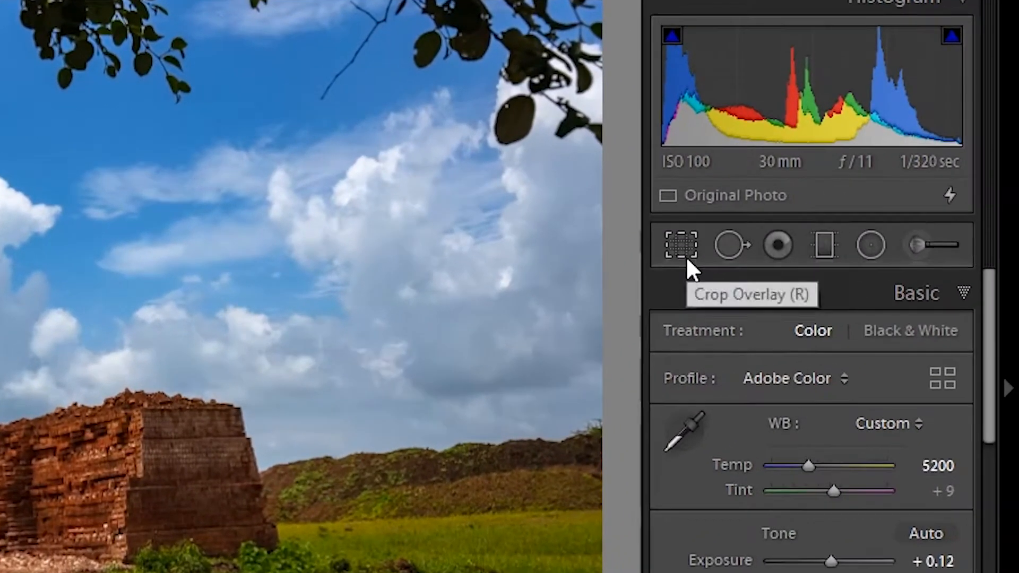
Step: Change the crop's aspect ratio to 16 x 9, reposition the ruins inside the frame and apply the crop
click(708, 255)
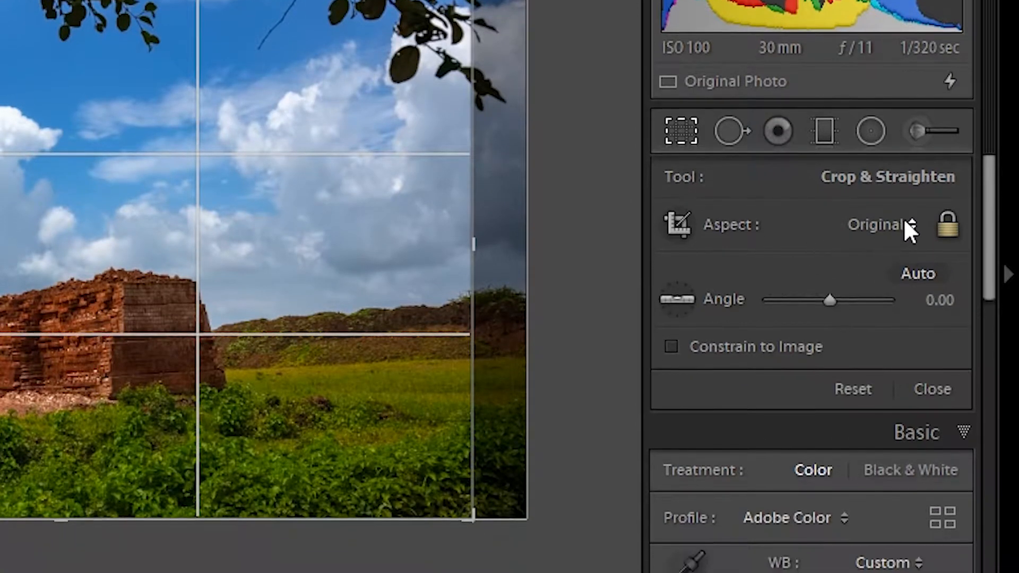
click(906, 252)
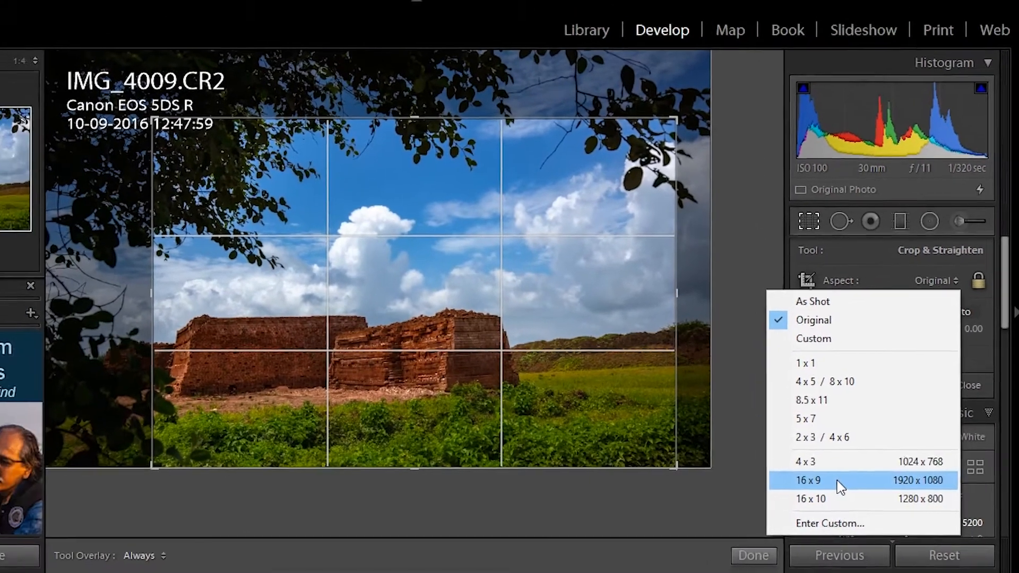
click(823, 479)
drag(507, 370, 525, 334)
drag(591, 355, 620, 351)
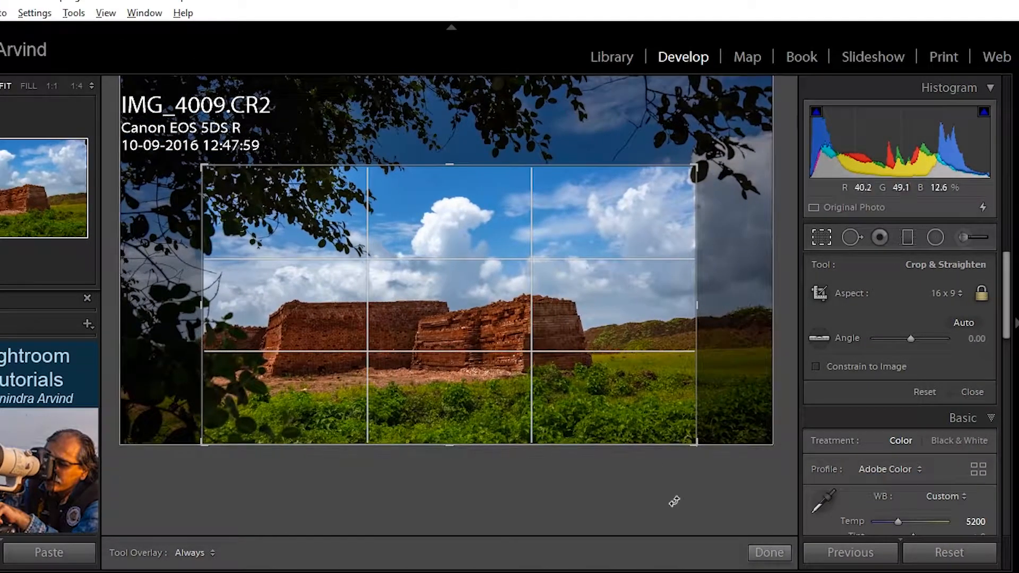
click(769, 552)
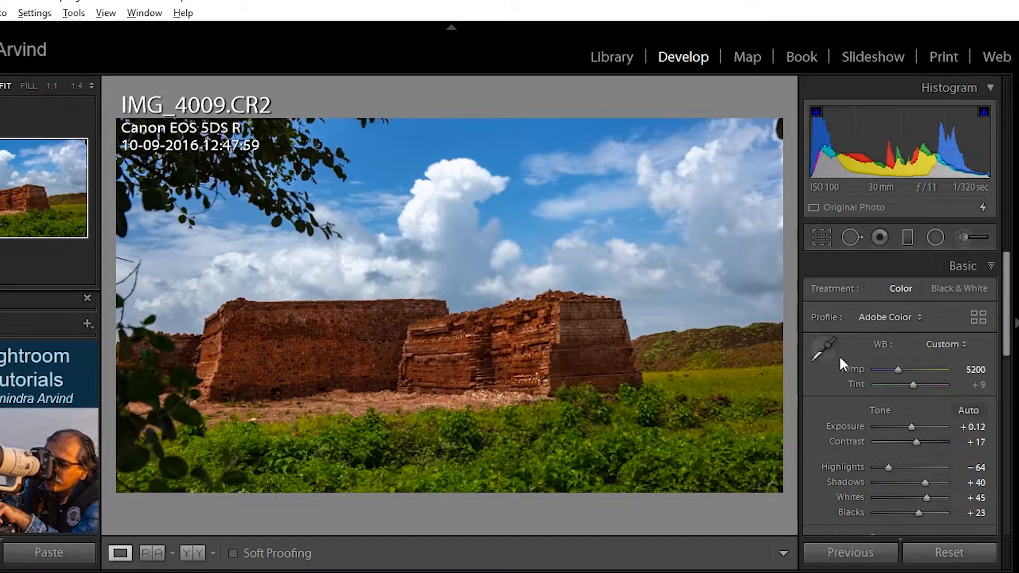
Step: Switch the crop guides to the fine grid and back to thirds, and rotate the photo freehand to an angle of about 2.07
click(821, 239)
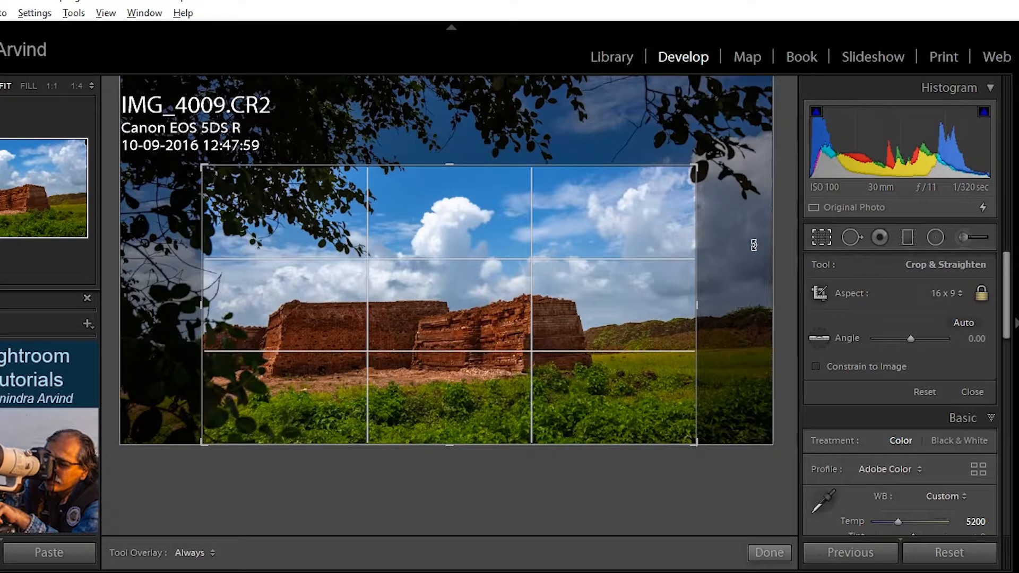
key(o)
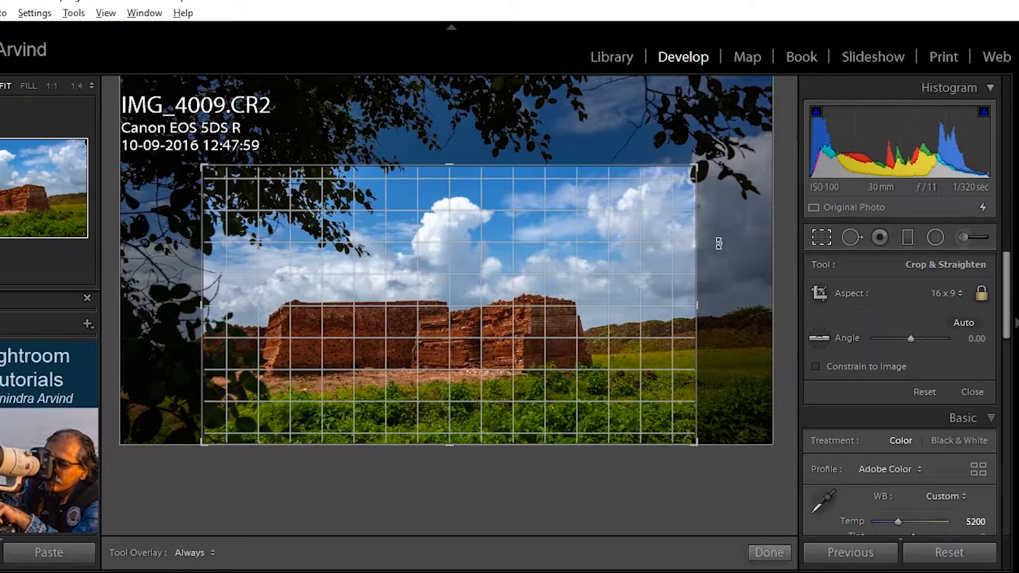
key(o)
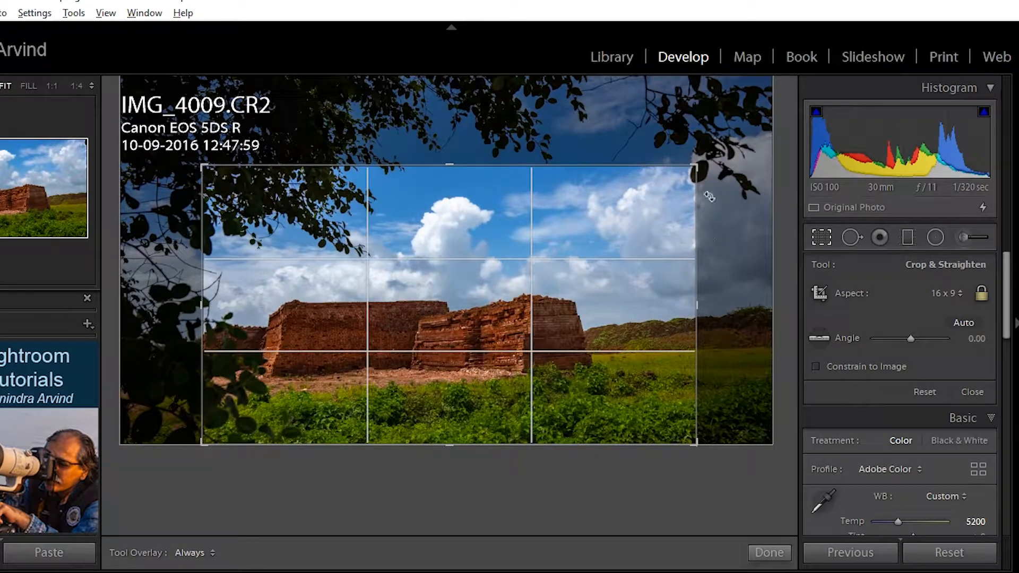
drag(710, 209, 710, 220)
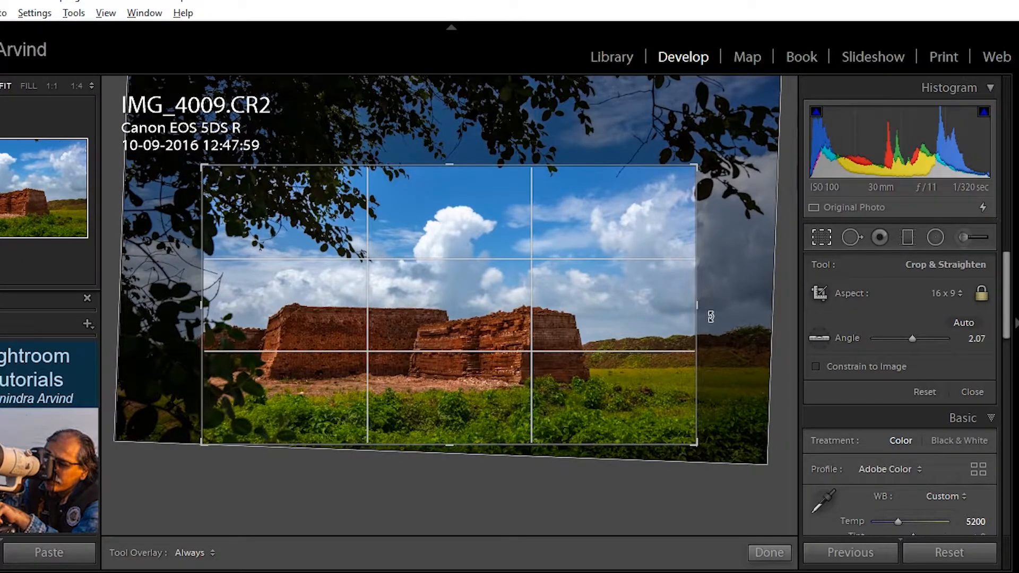
click(770, 553)
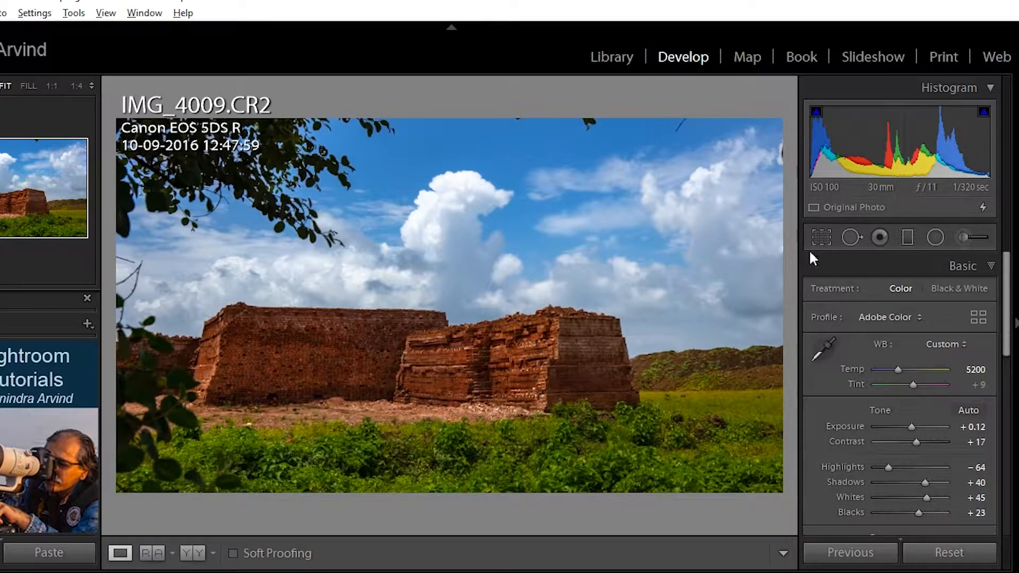
Step: Adjust the crop's straightening angle to 1.52 and apply the crop
click(821, 237)
mouse_move(911, 337)
mouse_down()
mouse_move(902, 339)
mouse_move(912, 342)
mouse_up()
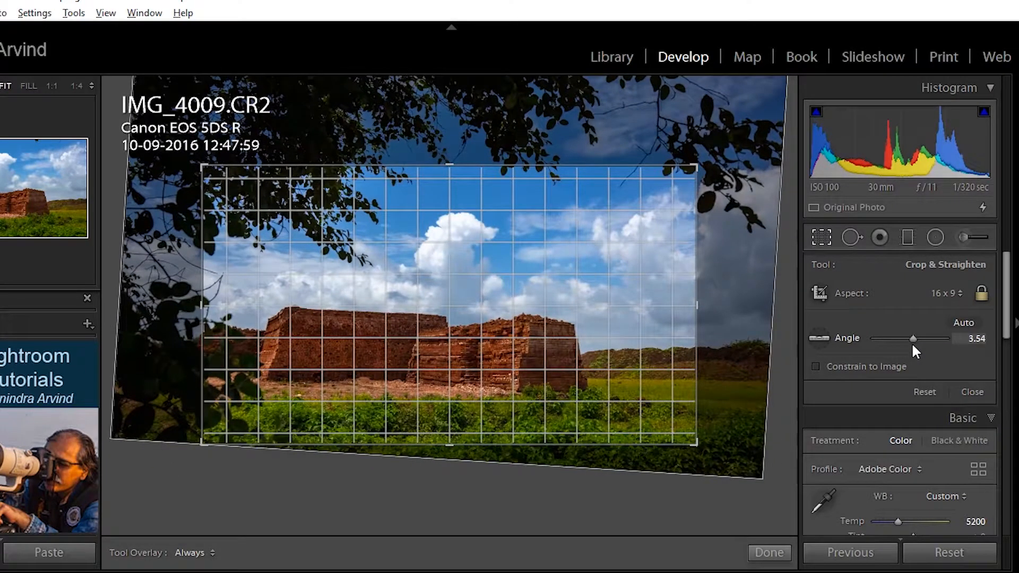
drag(913, 345, 911, 346)
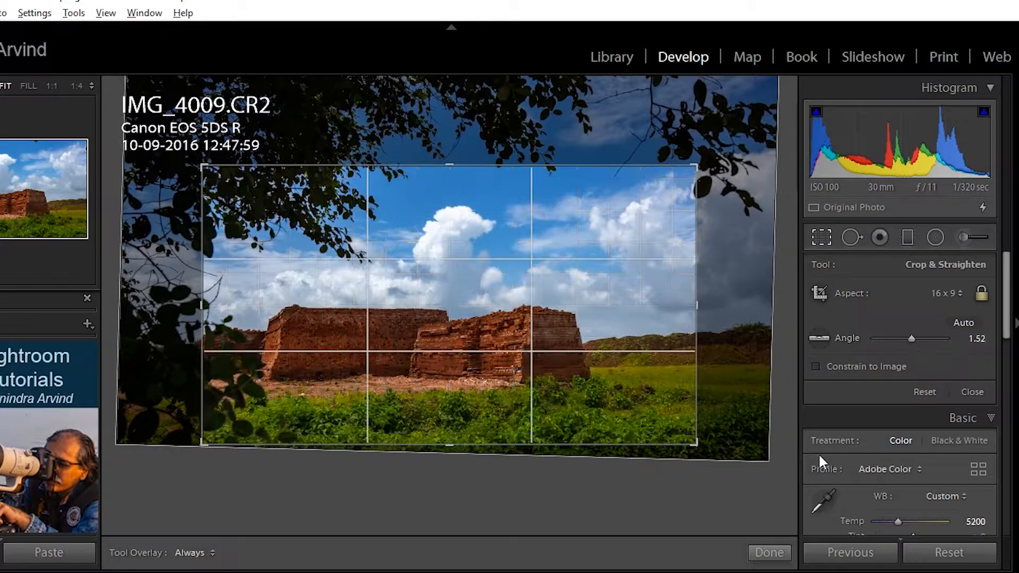
click(770, 553)
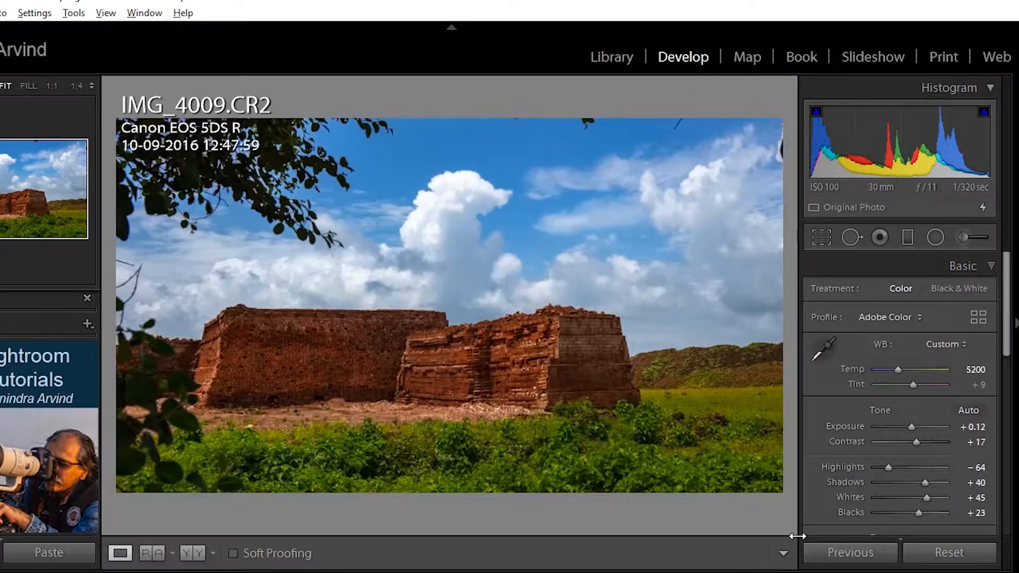
Step: Straighten the cropped photo automatically and apply the crop
click(822, 238)
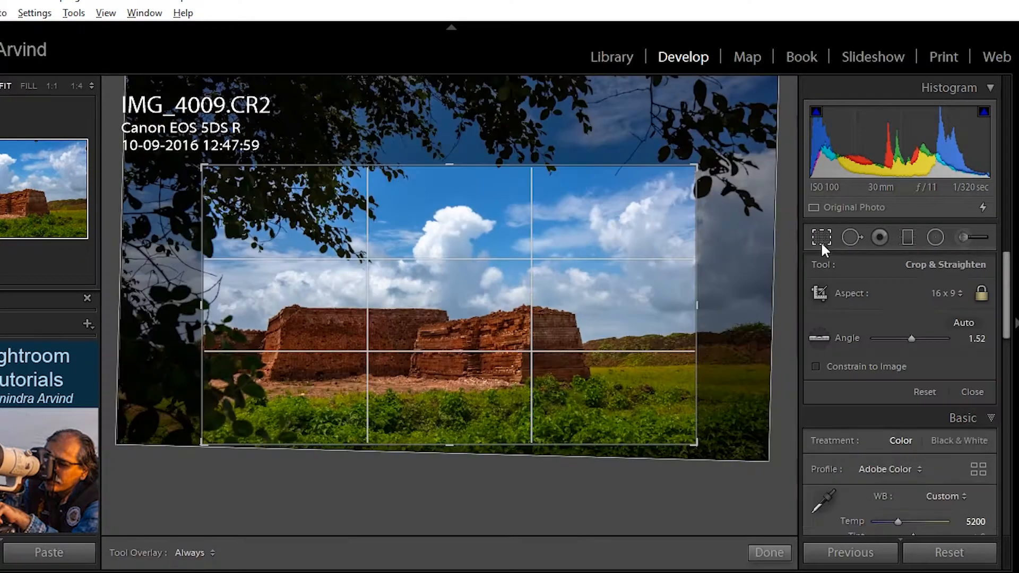
click(960, 325)
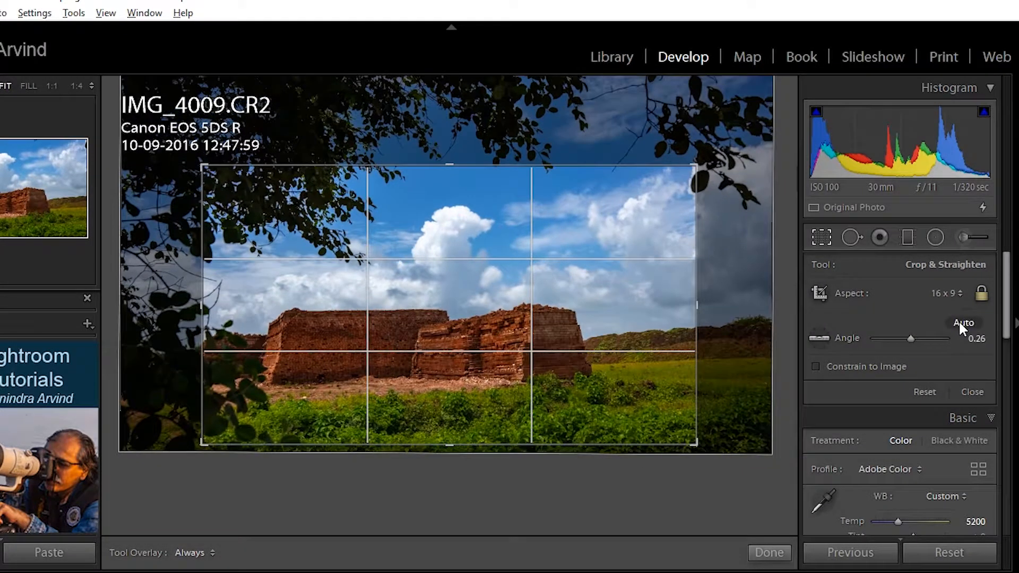
click(787, 556)
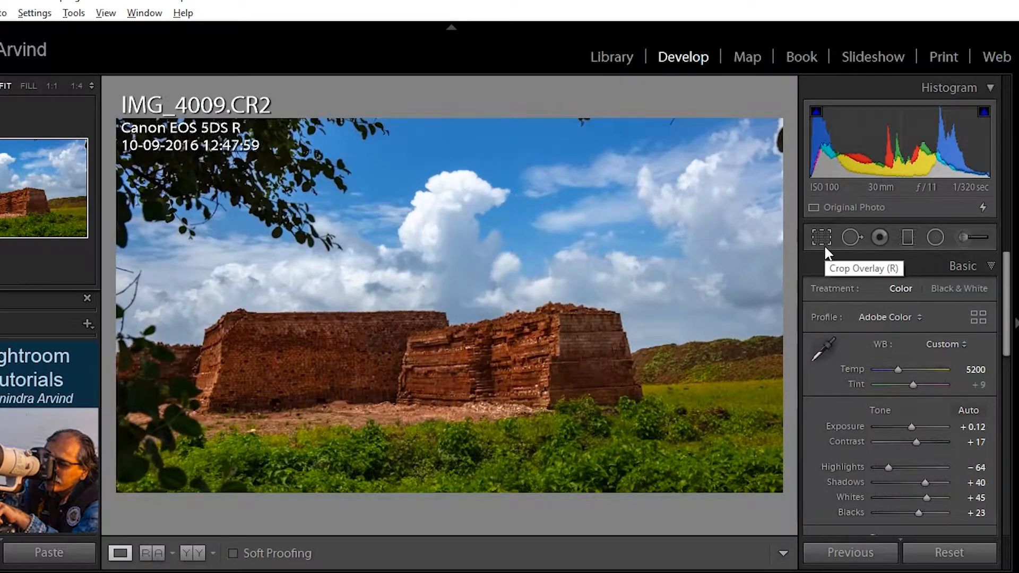
Step: Straighten the photo with the Straighten tool along the ground line at the base of the ruins, and apply the crop
click(823, 244)
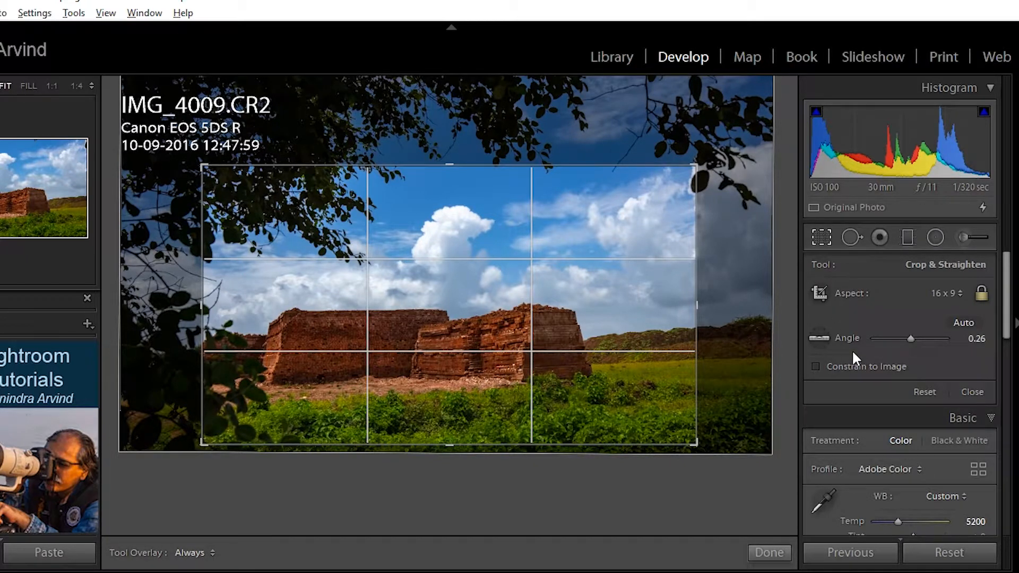
click(821, 338)
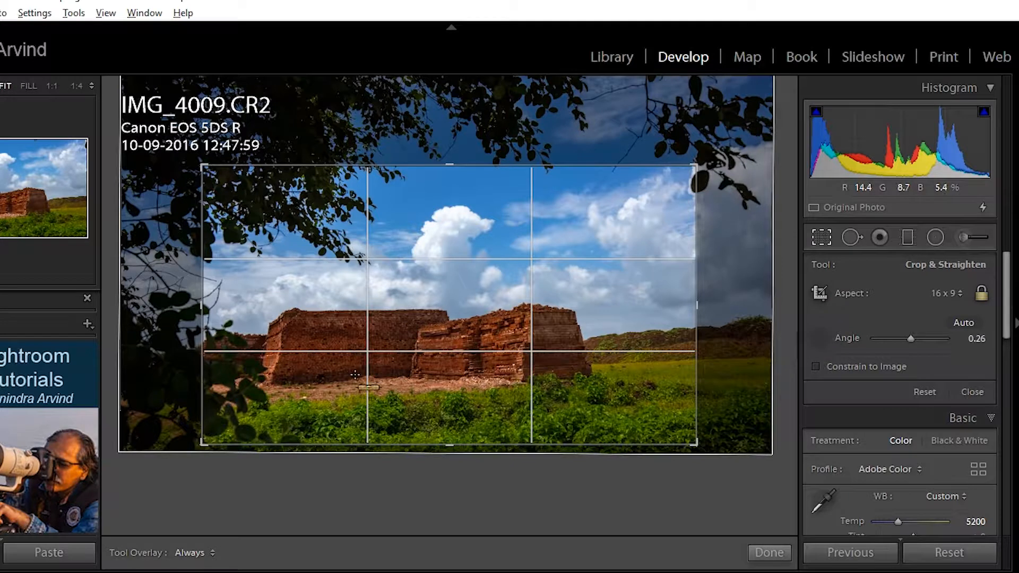
drag(238, 382, 736, 377)
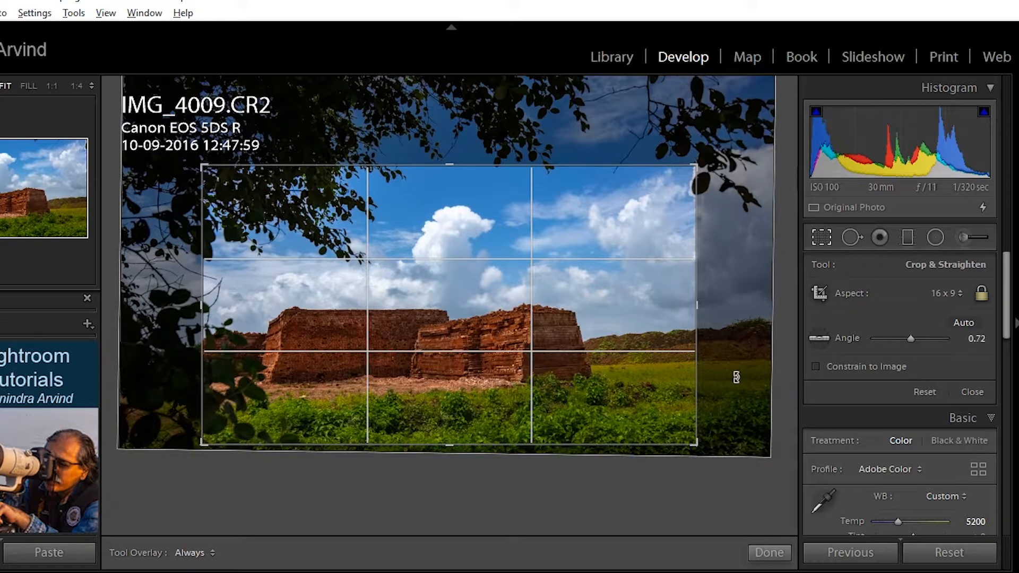
click(769, 554)
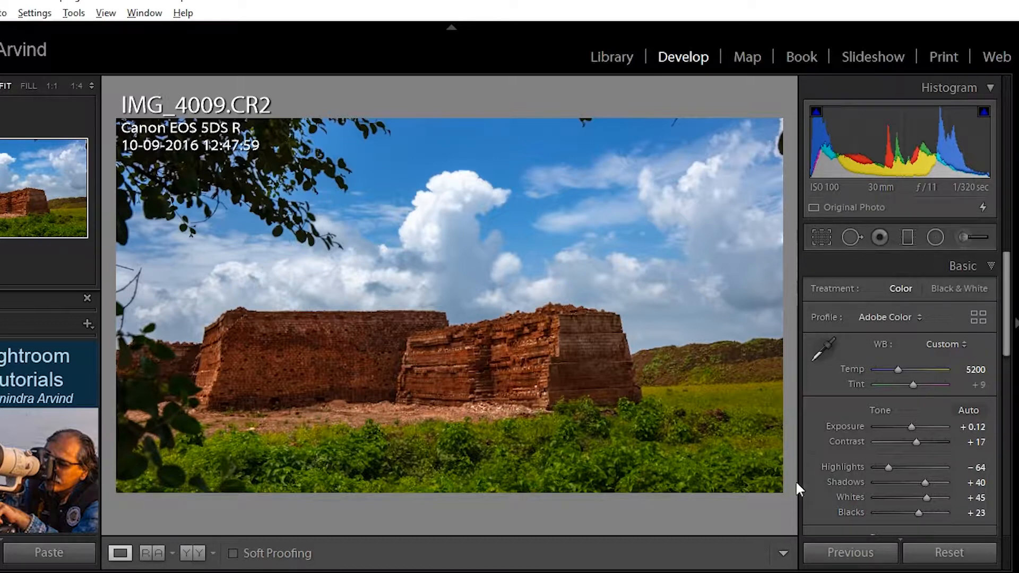
Step: Reset the crop and straightening of the photo to the original frame and close the crop tool
click(824, 238)
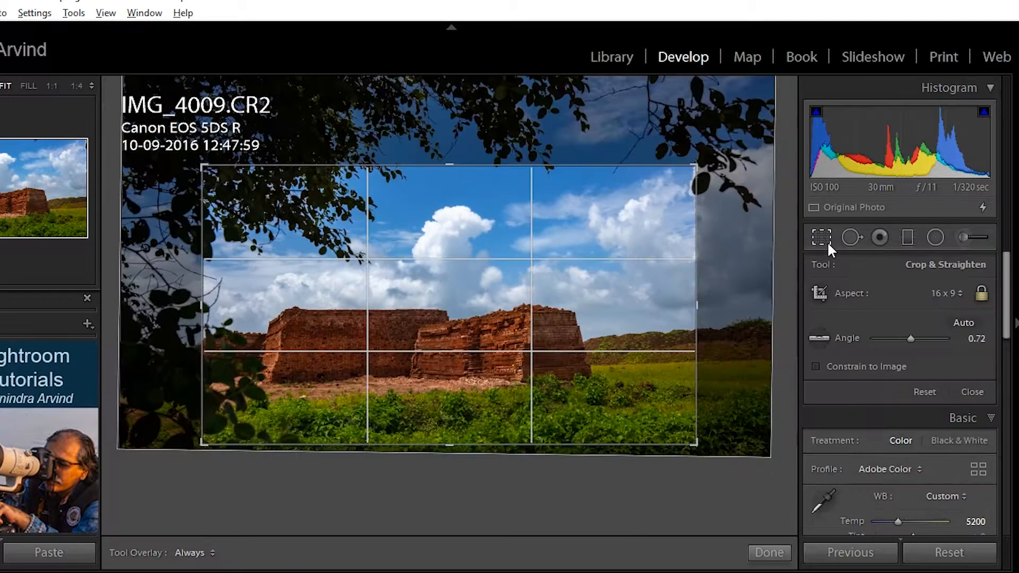
click(925, 393)
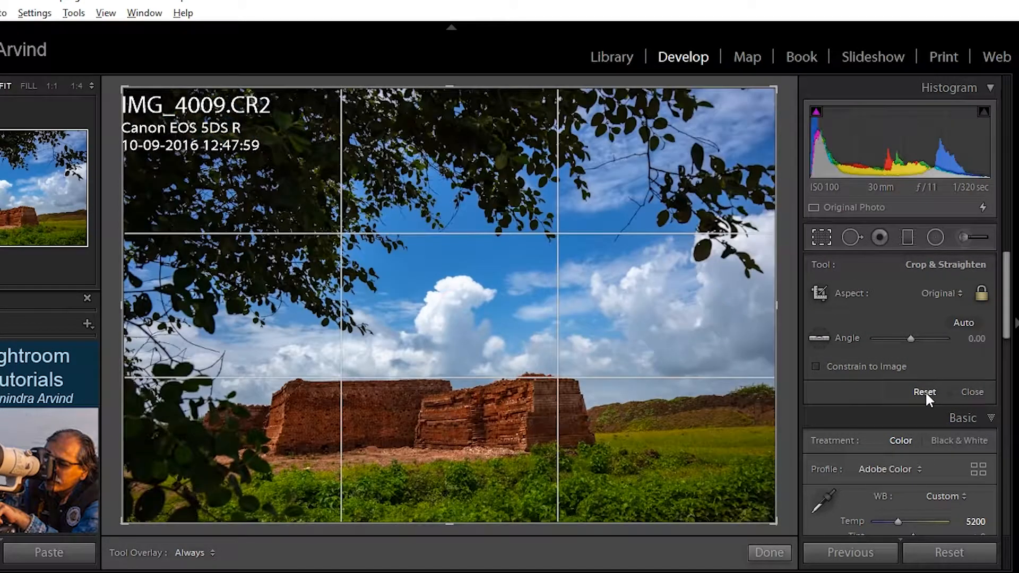
click(963, 393)
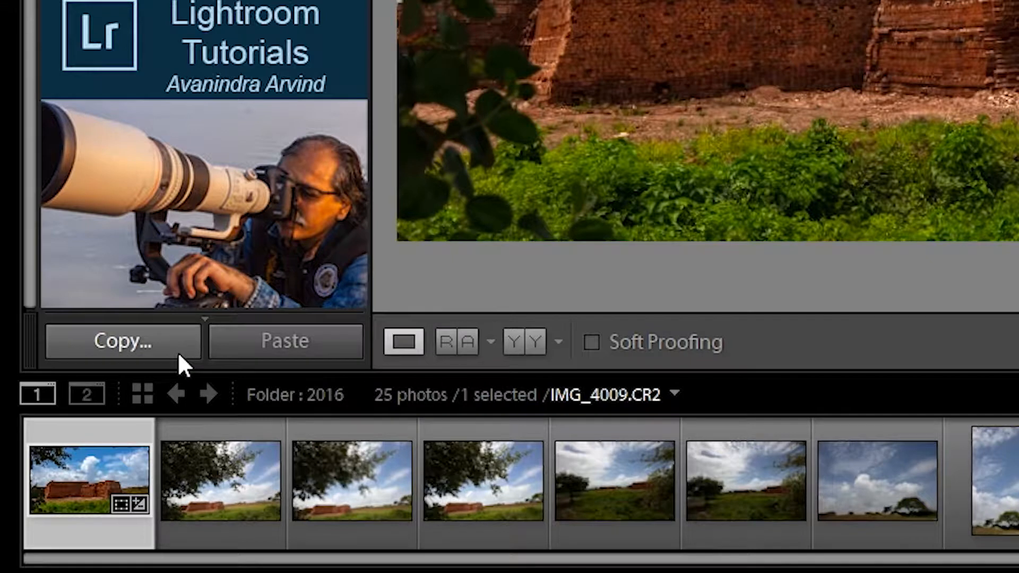
Step: Copy all develop settings, including the crop, from IMG_4009.CR2 and paste them onto IMG_4010.CR2
click(178, 355)
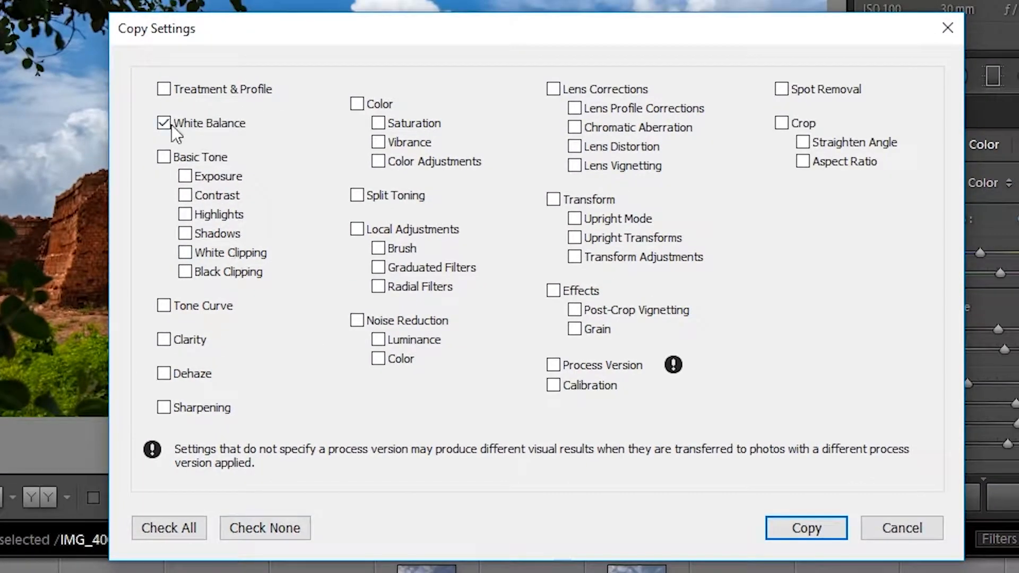
click(192, 156)
click(183, 308)
click(182, 528)
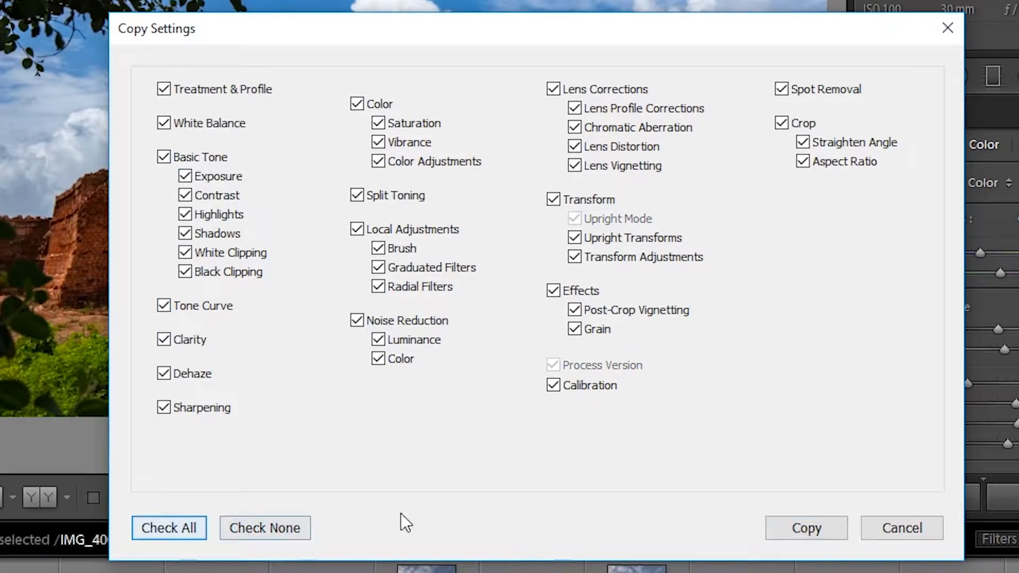
click(823, 524)
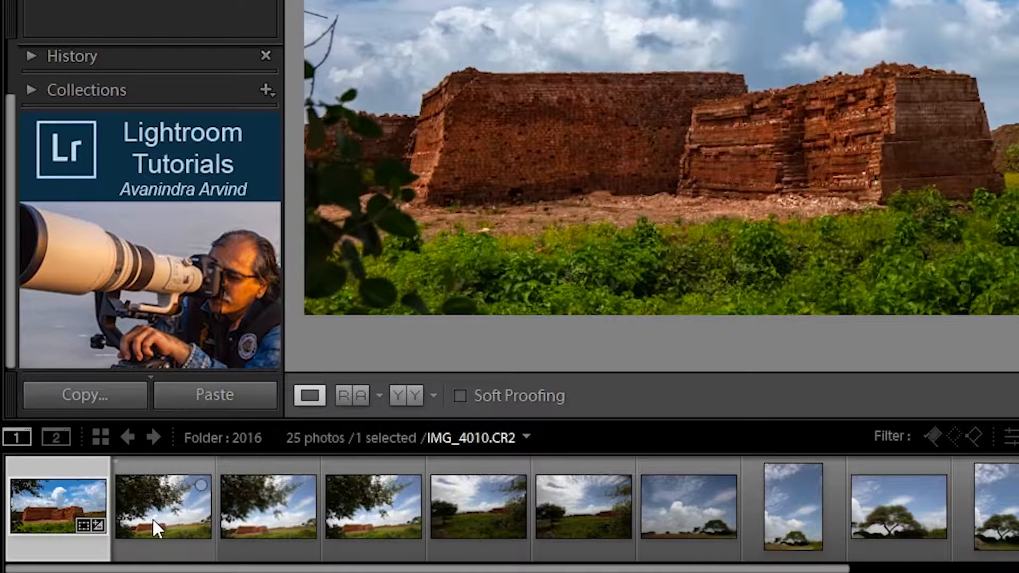
click(152, 518)
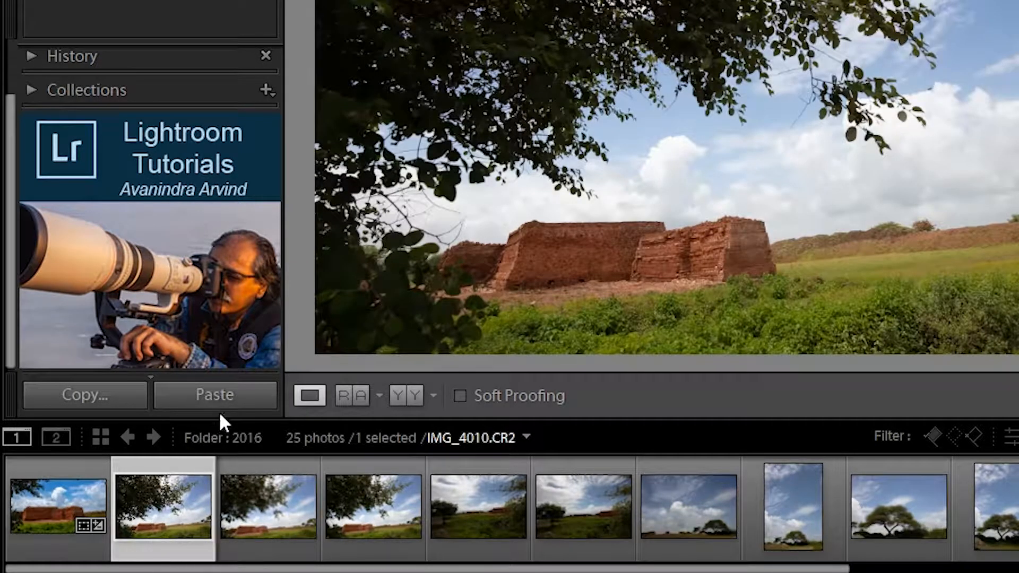
click(231, 396)
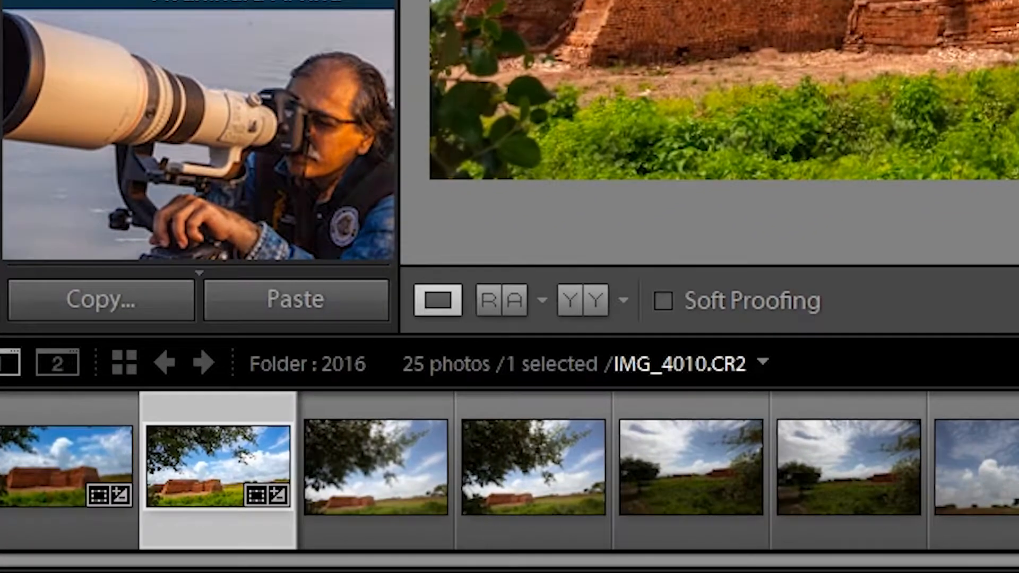
Step: Paste the copied develop settings onto the four photos IMG_4011.CR2 through IMG_4014.CR2 at once
click(446, 470)
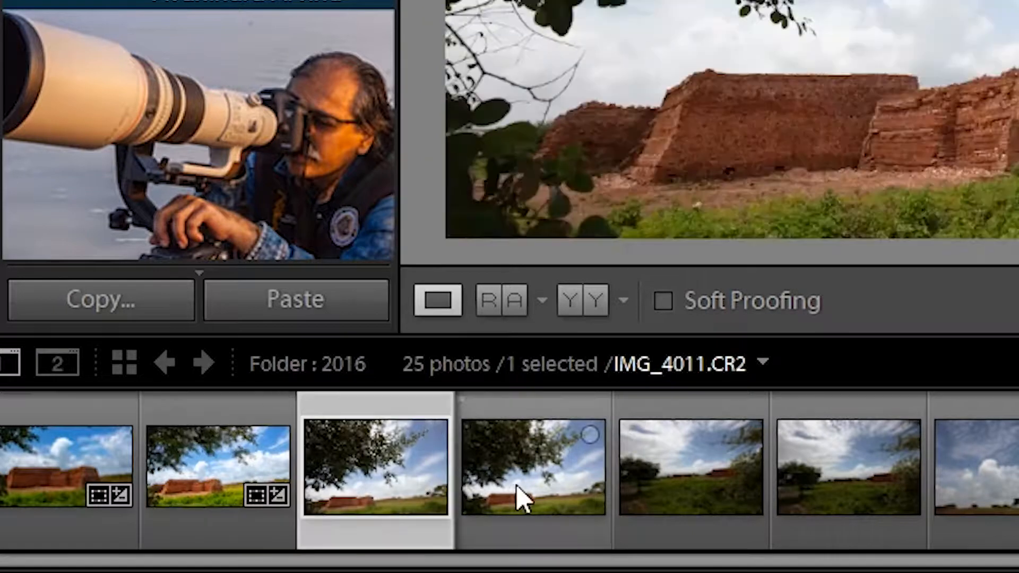
ctrl+click(539, 494)
ctrl+click(640, 491)
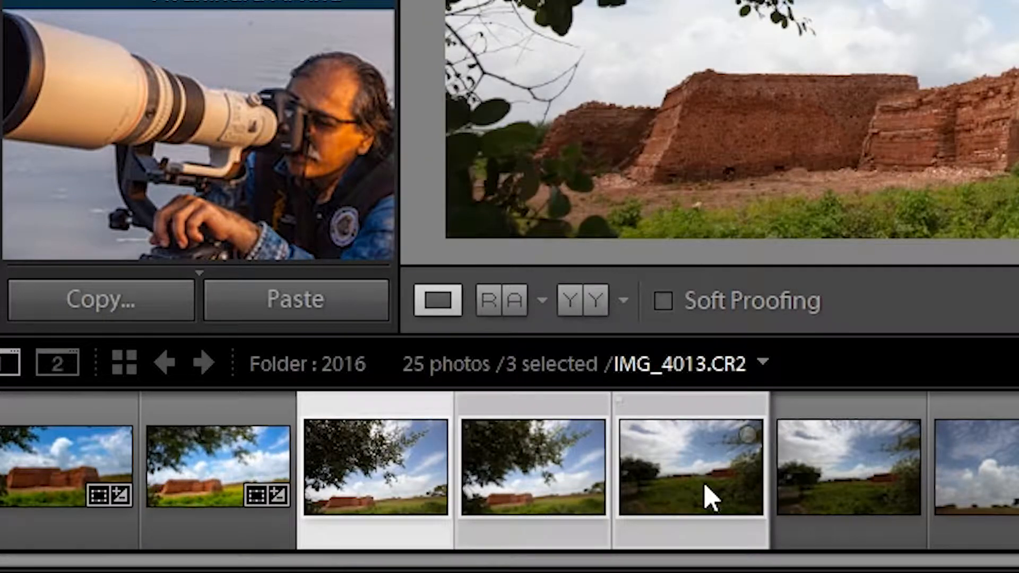
ctrl+click(828, 480)
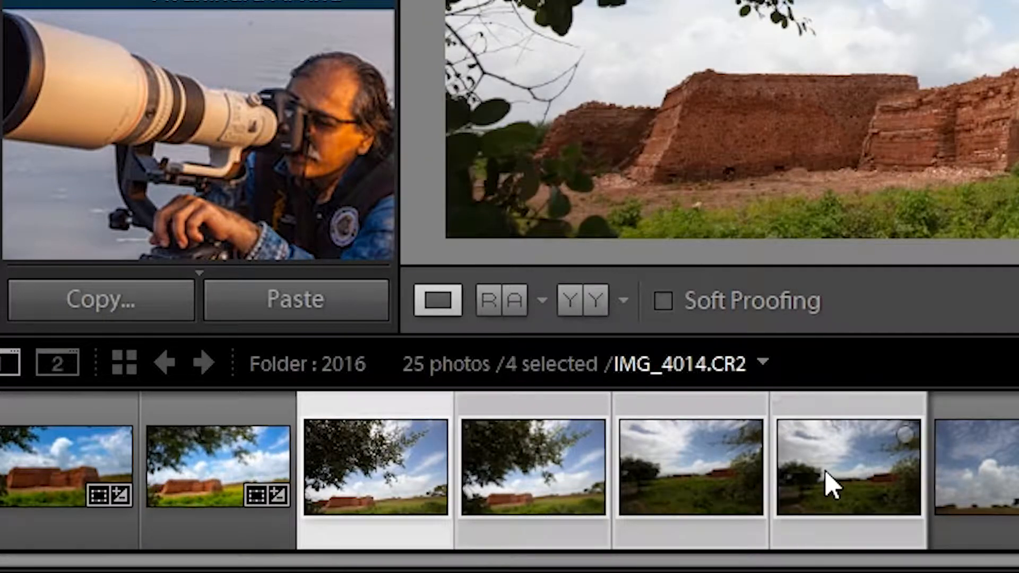
click(313, 315)
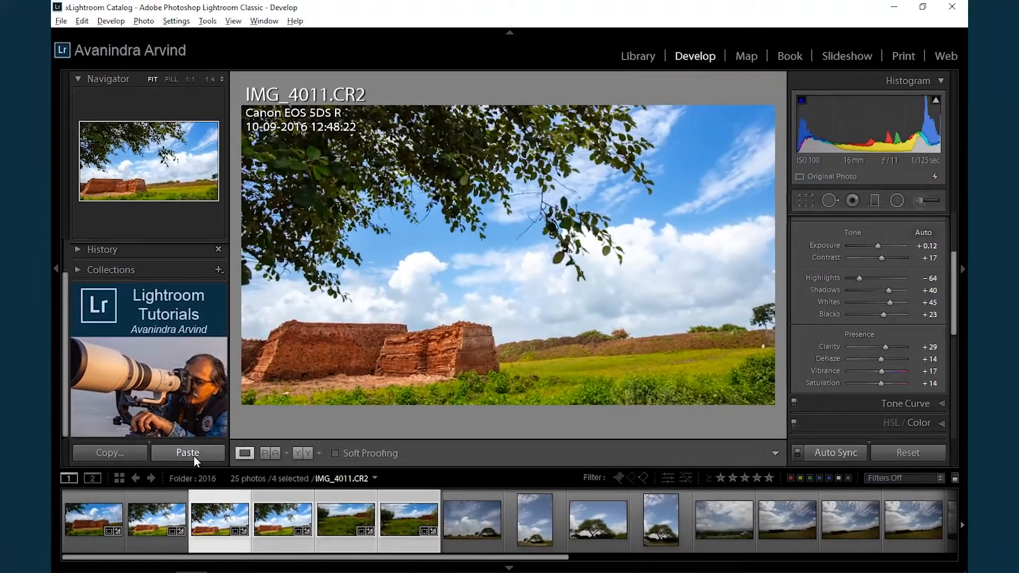
Step: Lower the exposure of the preceding ruins photo to −0.34 and apply its settings to IMG_4011.CR2 as the previous settings
key(Left)
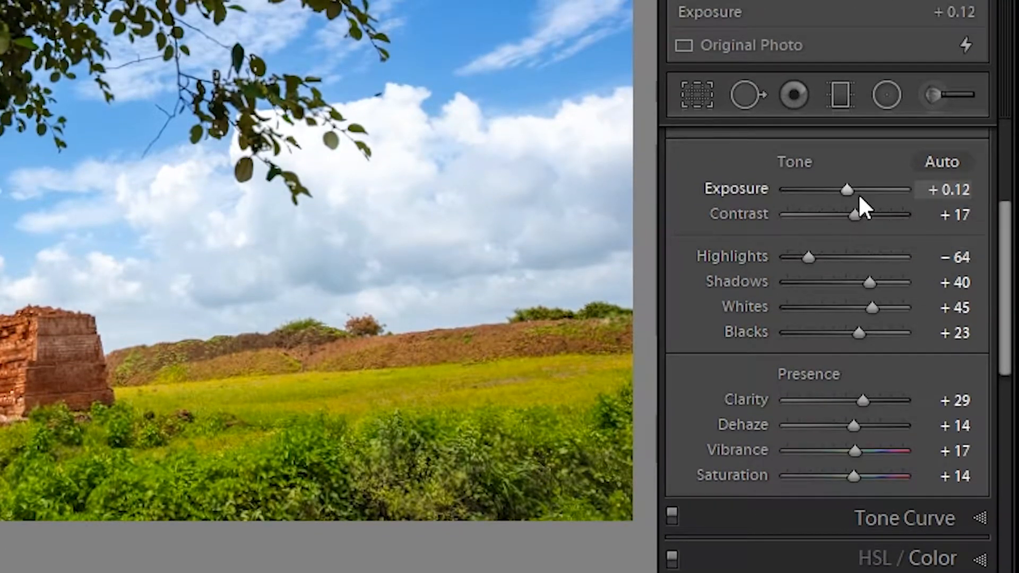
drag(850, 191, 845, 198)
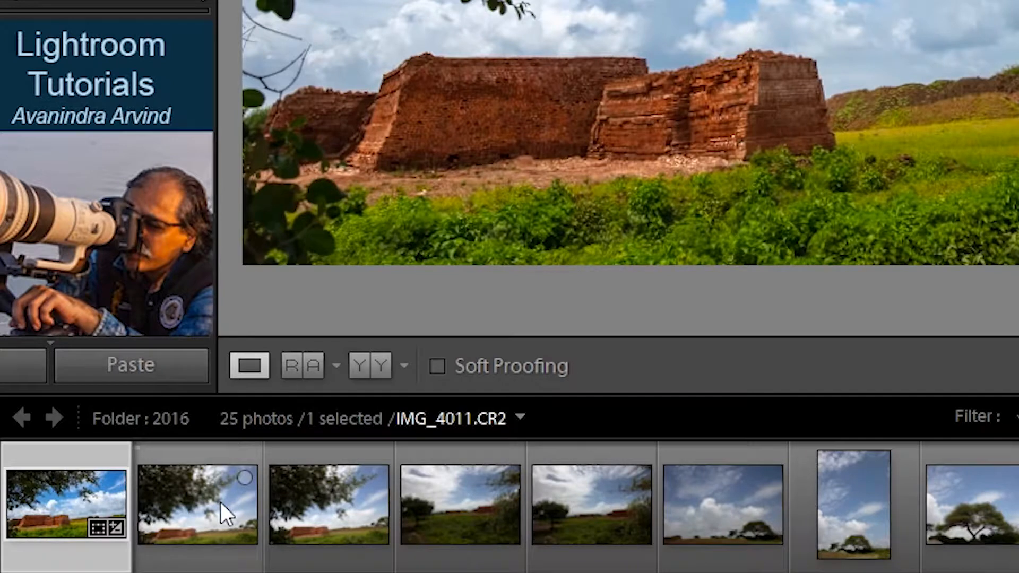
click(220, 501)
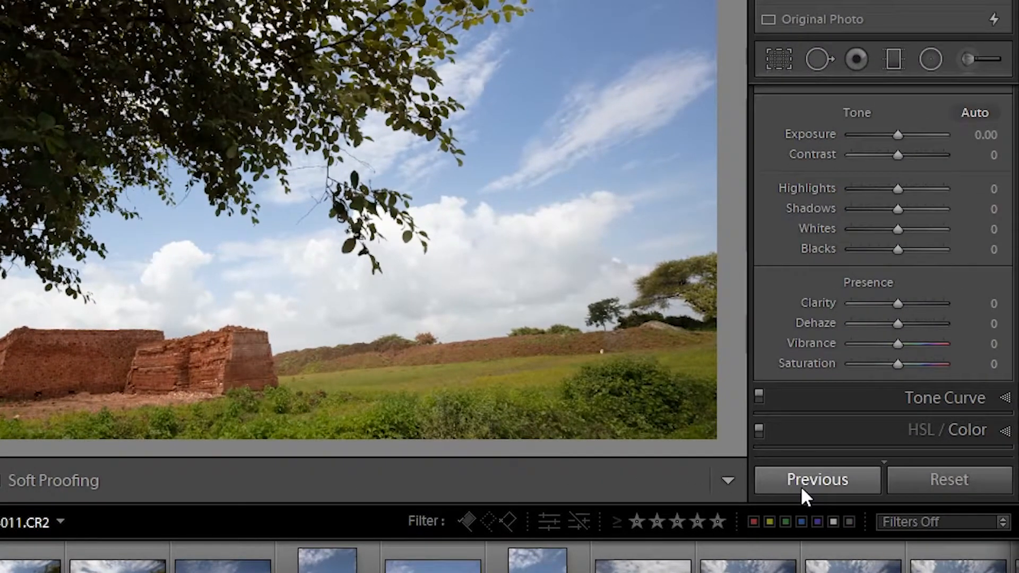
click(803, 490)
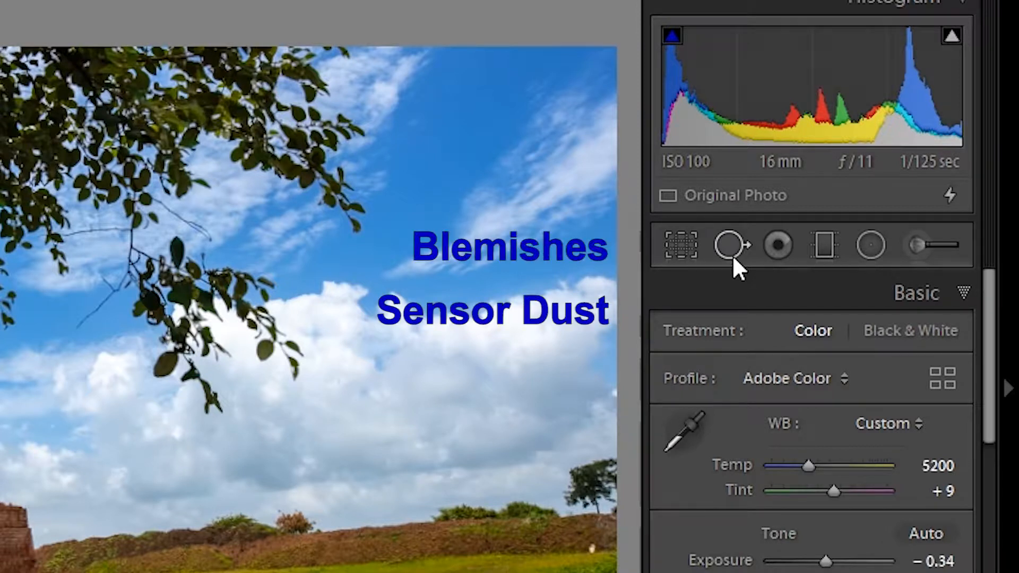
Step: Try healing the pale stone in front of the brick wall with a sample from the nearby gravel, and delete the healing spot
click(731, 245)
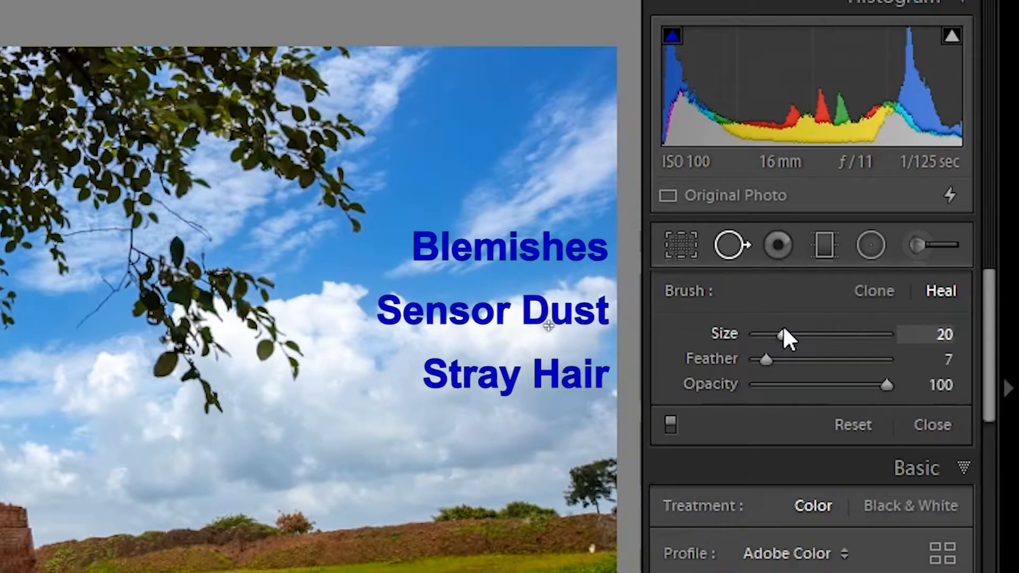
drag(786, 338, 764, 363)
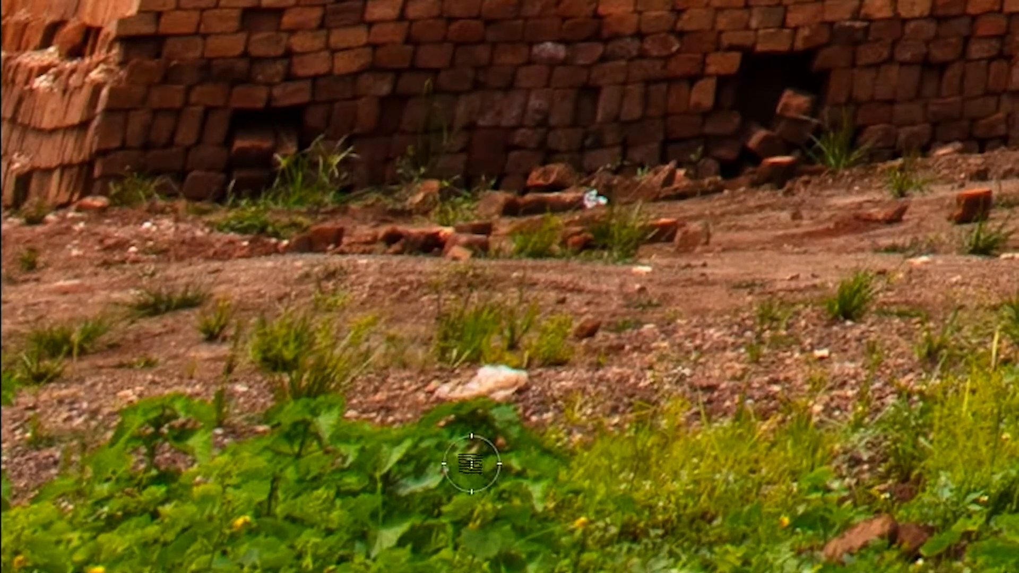
drag(446, 386, 511, 380)
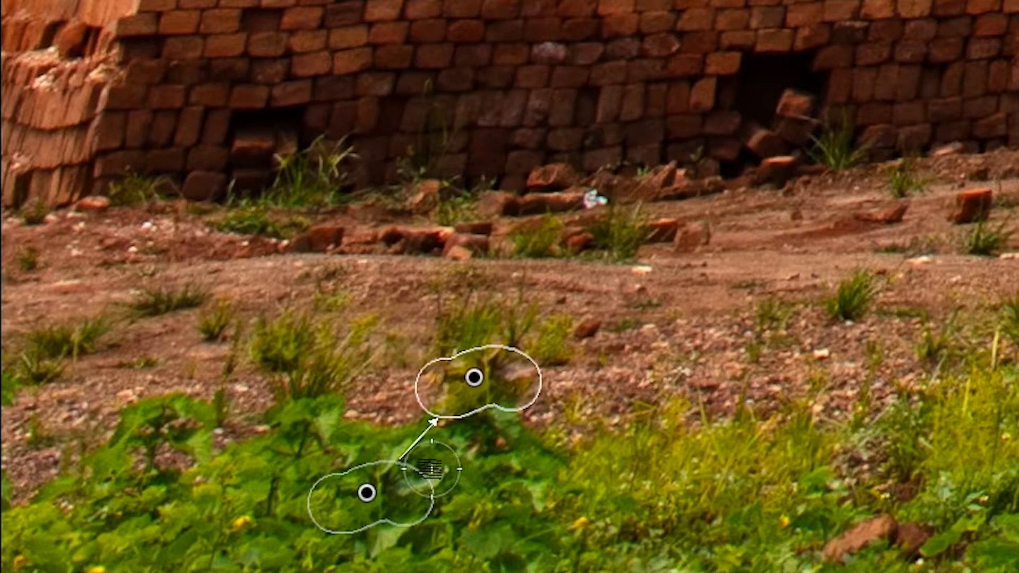
mouse_move(366, 490)
mouse_down()
mouse_move(448, 471)
mouse_move(637, 462)
mouse_move(702, 419)
mouse_move(734, 348)
mouse_up()
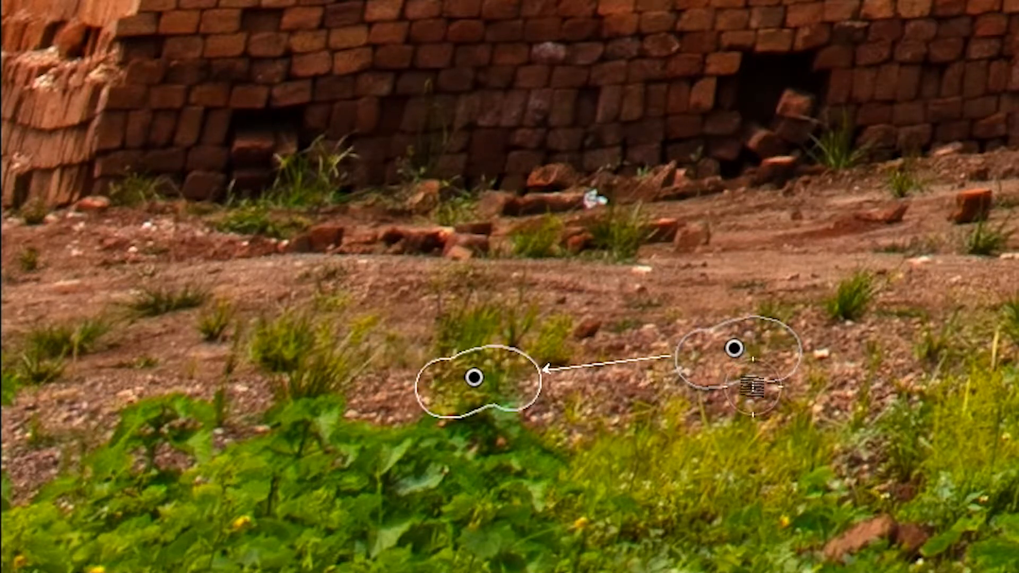
key(Delete)
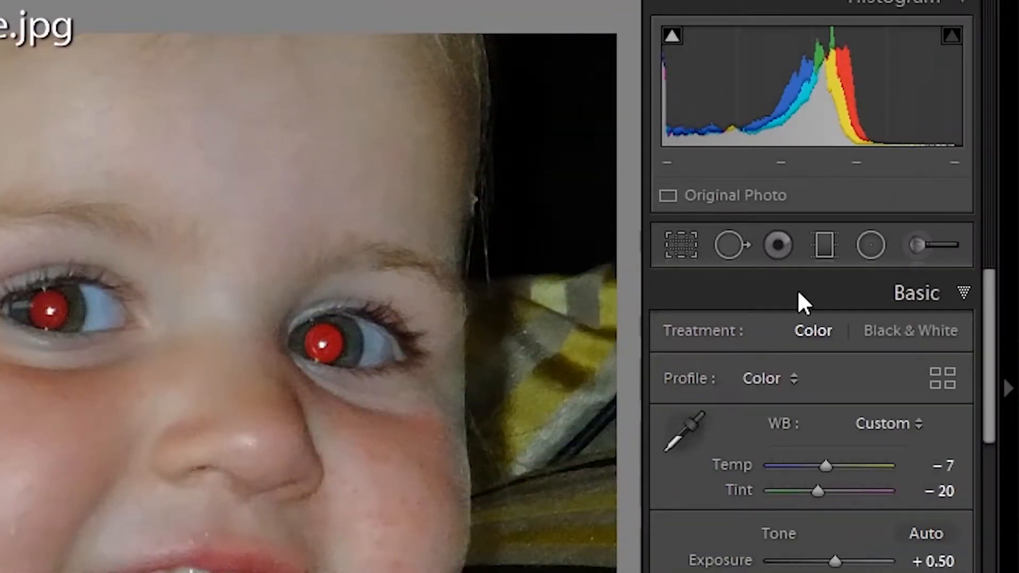
Step: Remove the red-eye from both of the child's eyes with Red Eye Correction and finish the correction
click(778, 245)
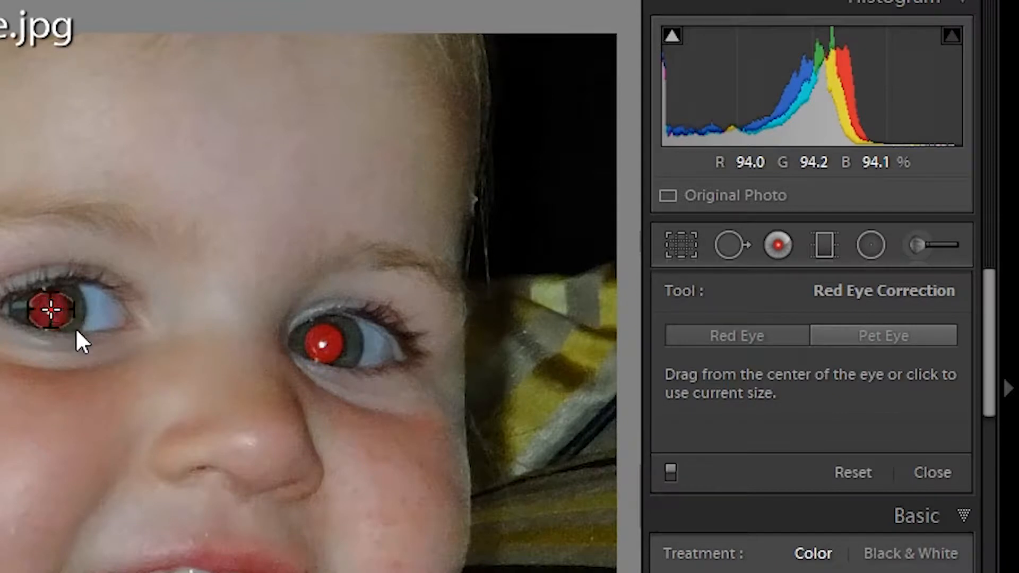
drag(50, 310, 84, 341)
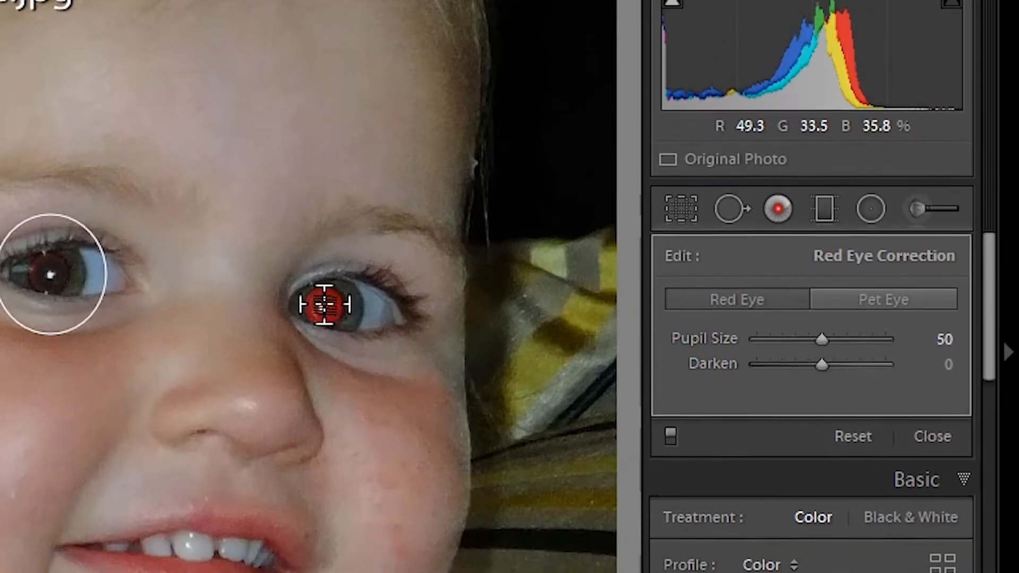
drag(327, 346, 454, 392)
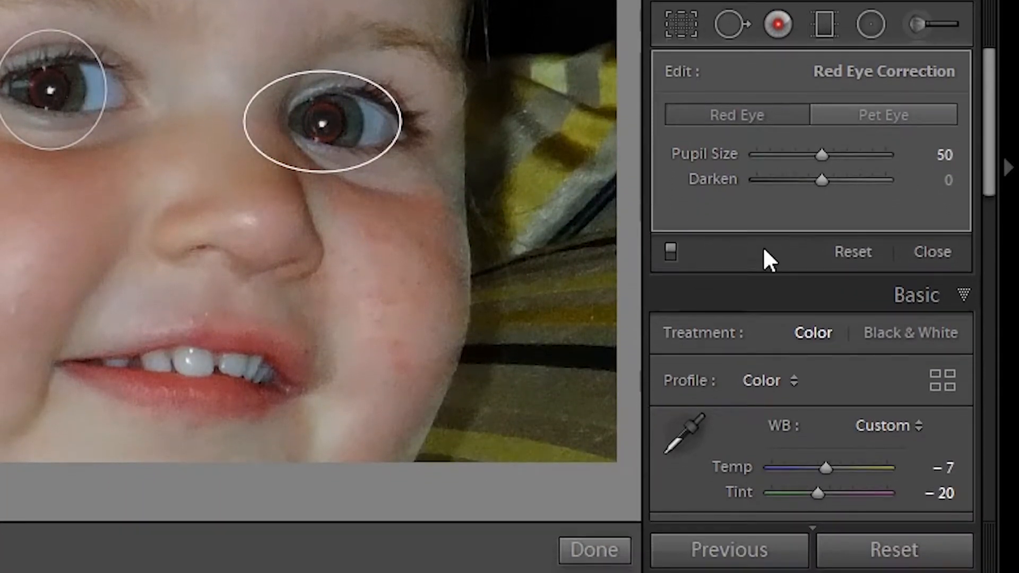
click(584, 558)
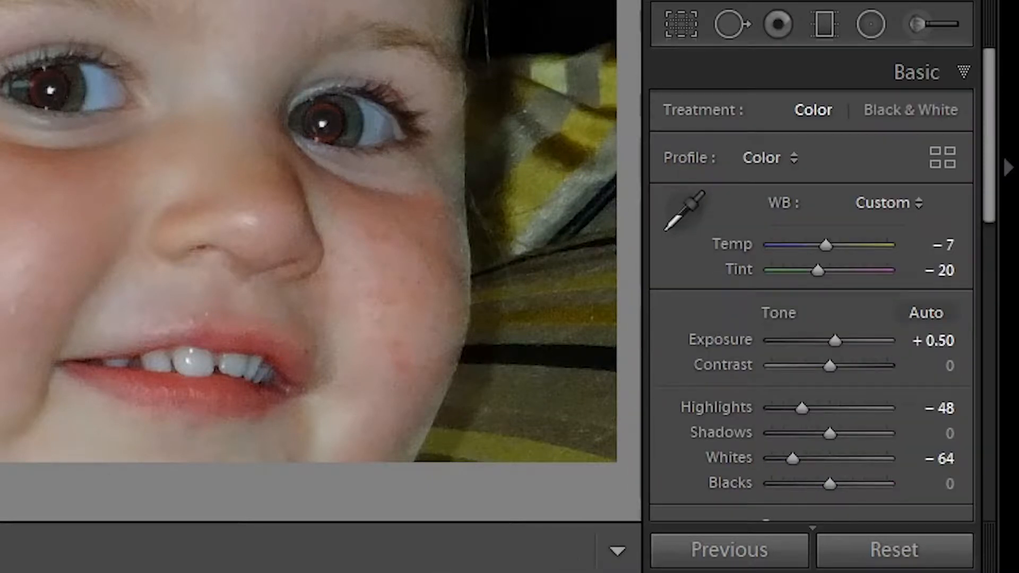
Step: Go to the dog photo and correct the glow in both of the dog's eyes with the eye correction tool
key(Right)
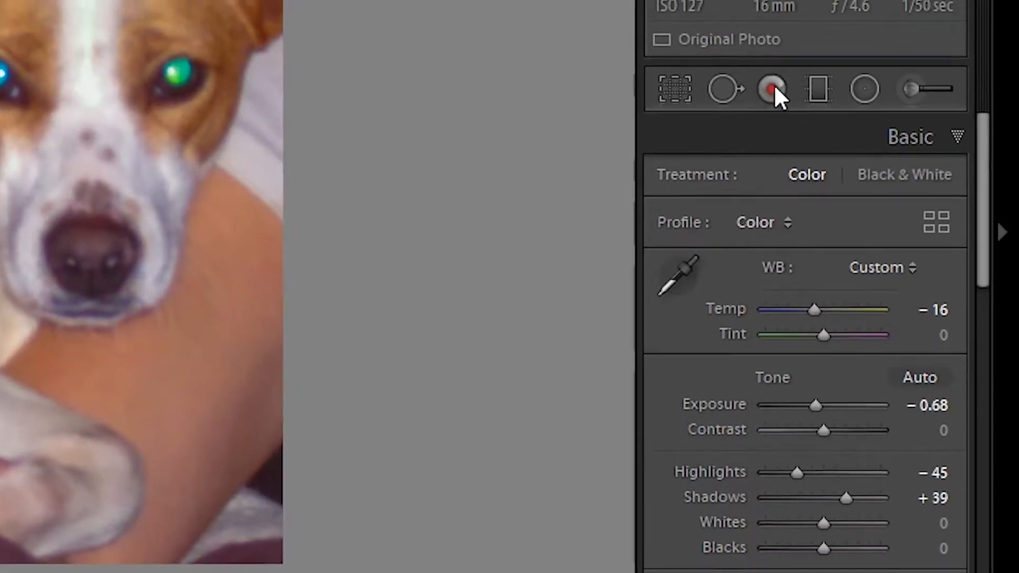
click(769, 114)
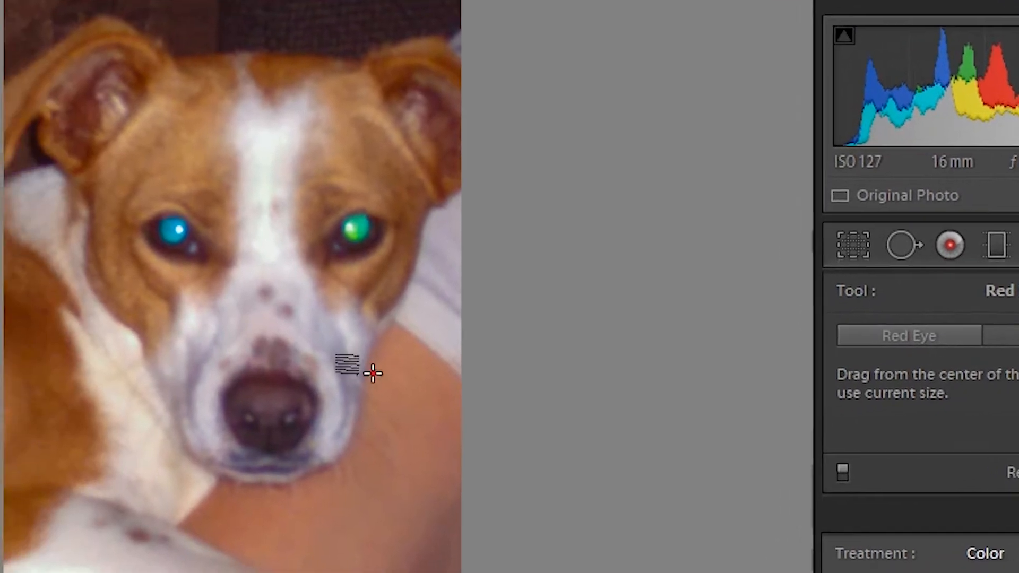
click(175, 227)
drag(358, 227, 400, 260)
key(Return)
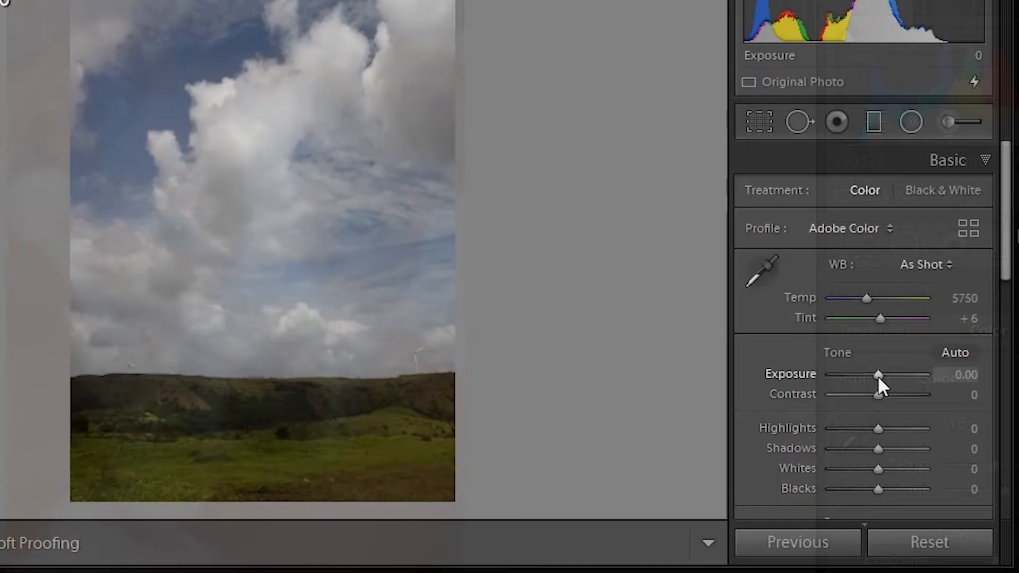
Step: Set the cloudy landscape photo's Exposure to +0.68, Contrast +20, Highlights −59, Shadows +16, Whites +43 and Blacks +23
drag(877, 374, 884, 375)
drag(878, 428, 852, 429)
drag(878, 449, 886, 449)
drag(879, 469, 889, 489)
Step: Raise the Clarity, Dehaze, Vibrance and Saturation of the cloudy landscape photo slightly
drag(1001, 273, 1007, 338)
drag(878, 335, 887, 354)
drag(878, 374, 885, 395)
drag(1007, 330, 1007, 253)
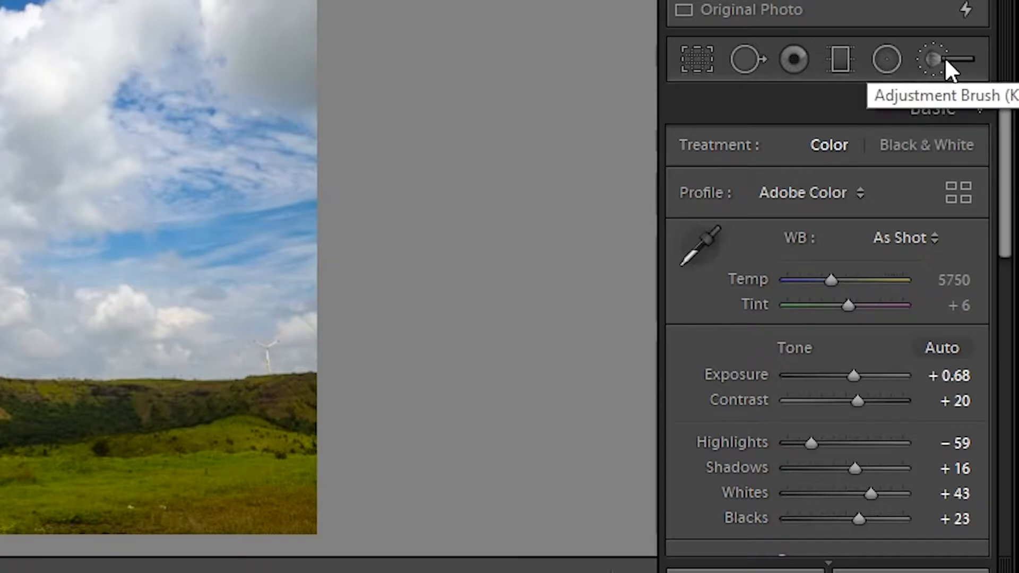
Step: Draw a graduated filter over the sky of IMG_4032.CR2, from the photo's top edge down to the horizon
click(845, 64)
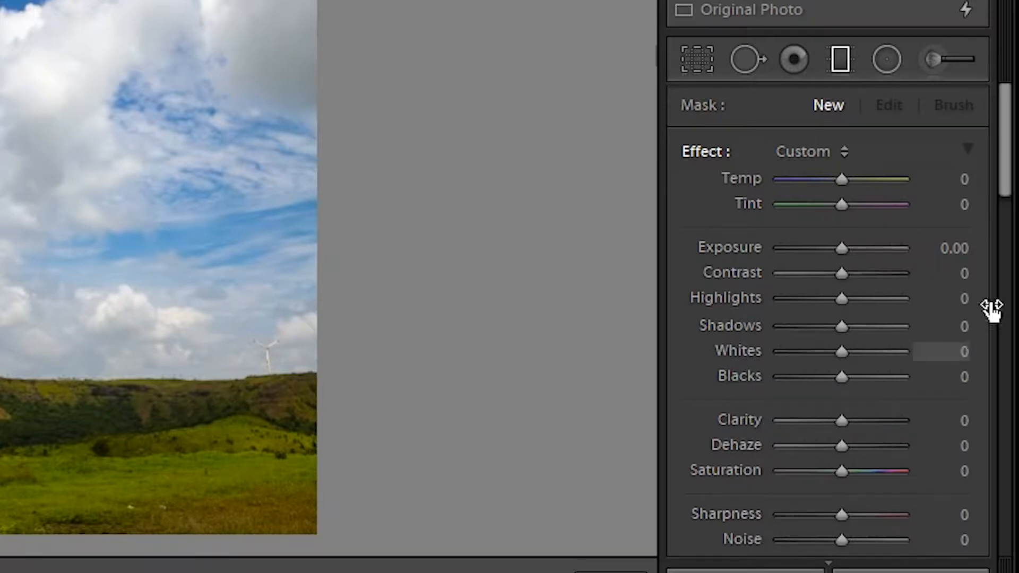
drag(1003, 182, 1001, 240)
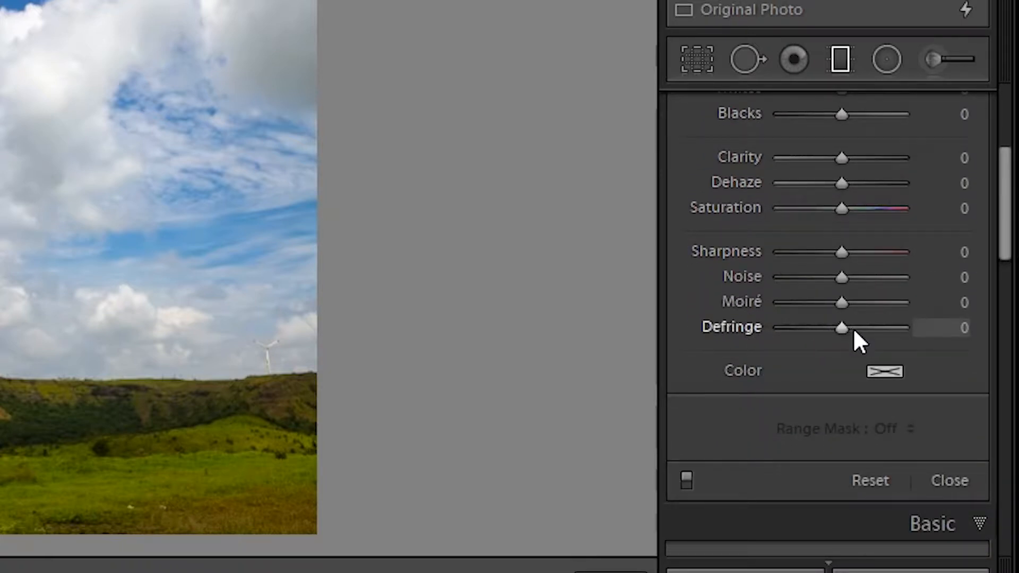
drag(1003, 250, 999, 175)
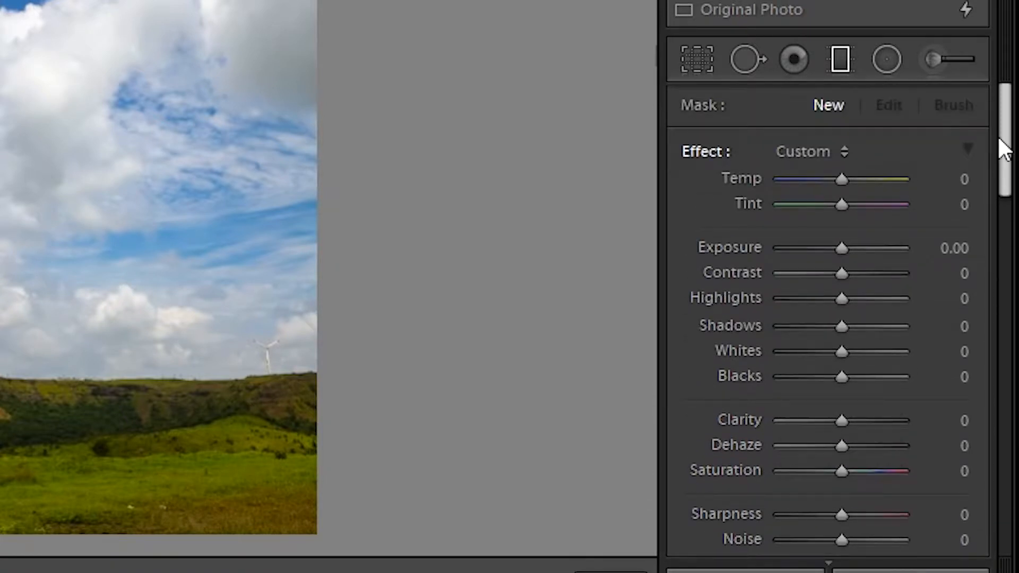
key(m)
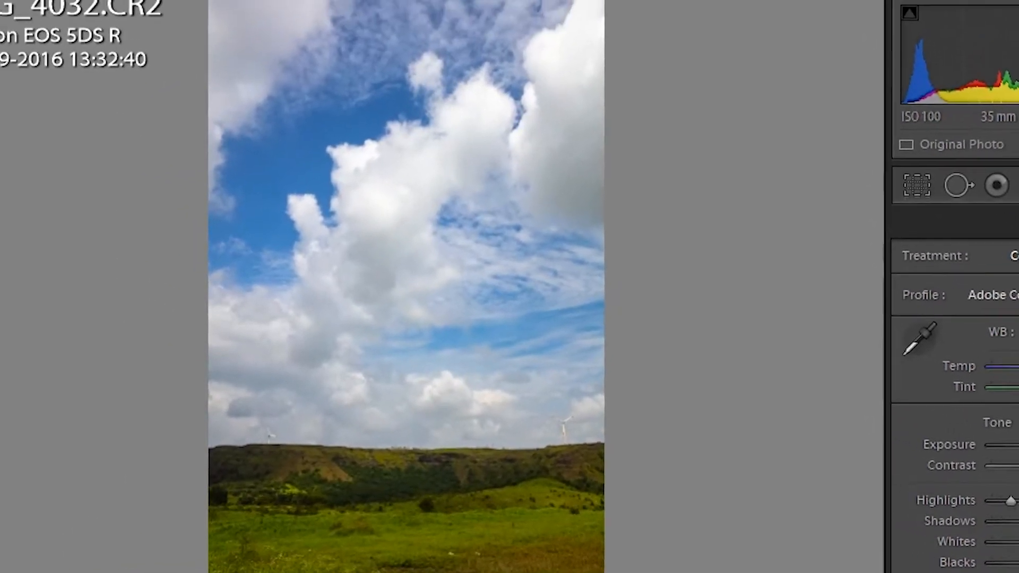
key(m)
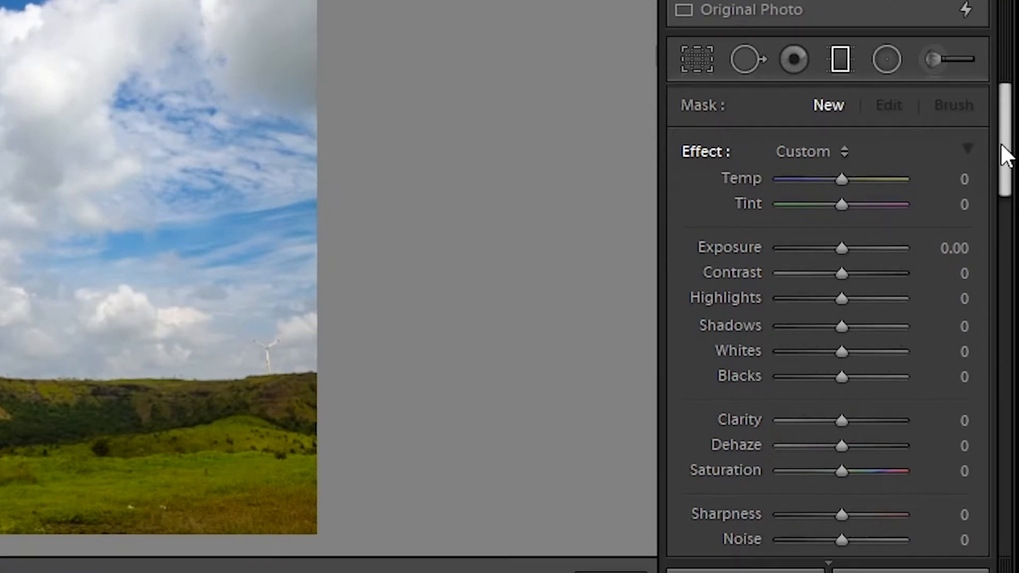
mouse_move(1003, 146)
mouse_down()
mouse_move(994, 203)
mouse_move(995, 154)
mouse_up()
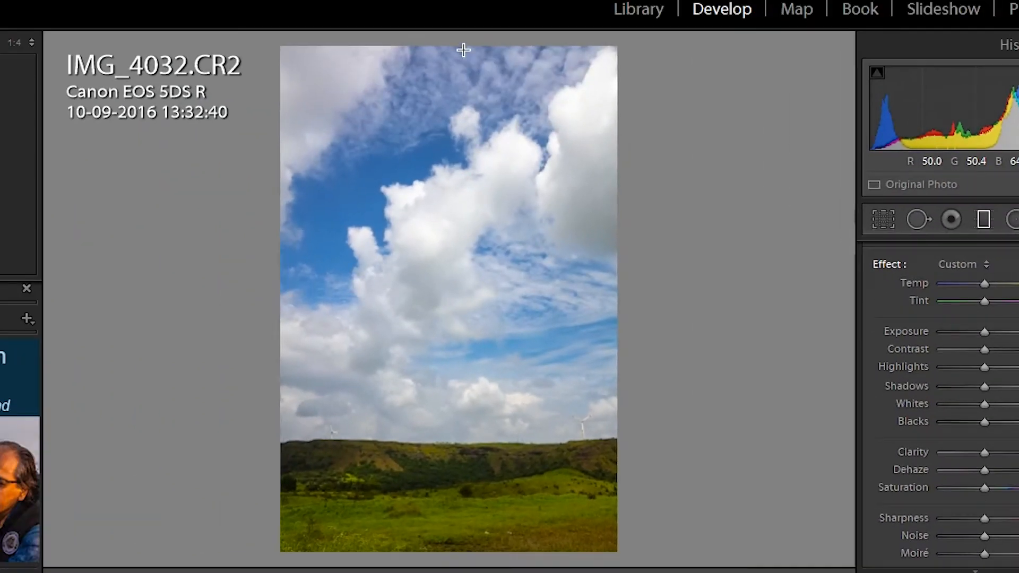
drag(462, 42, 450, 445)
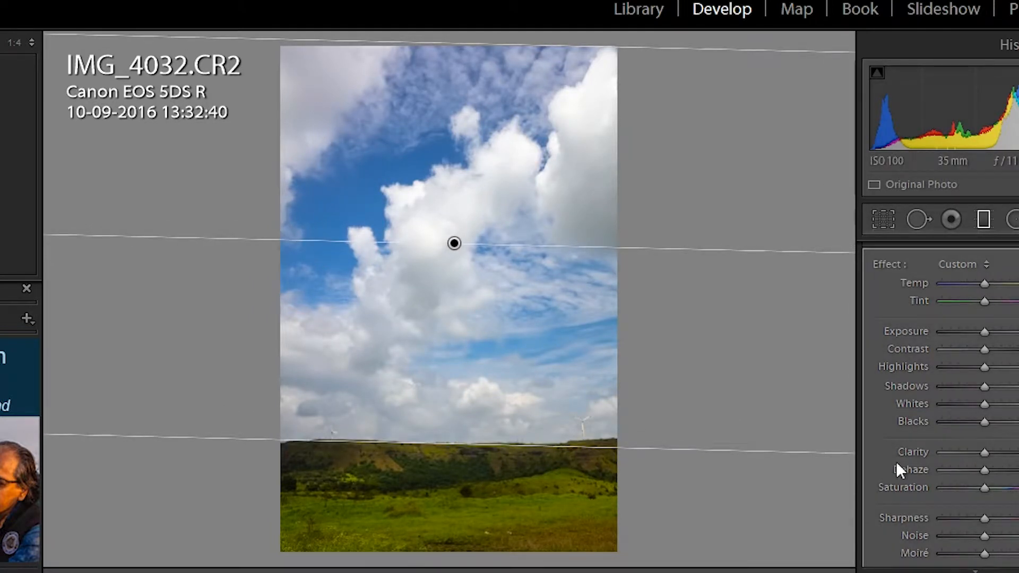
Step: Darken the sky filter's exposure, cool its temperature slightly, raise its contrast, highlights, shadows, whites, blacks, clarity, dehaze and saturation, and close the filter
drag(985, 332, 992, 413)
drag(984, 284, 980, 284)
drag(984, 452, 990, 472)
drag(985, 488, 994, 489)
drag(970, 333, 967, 340)
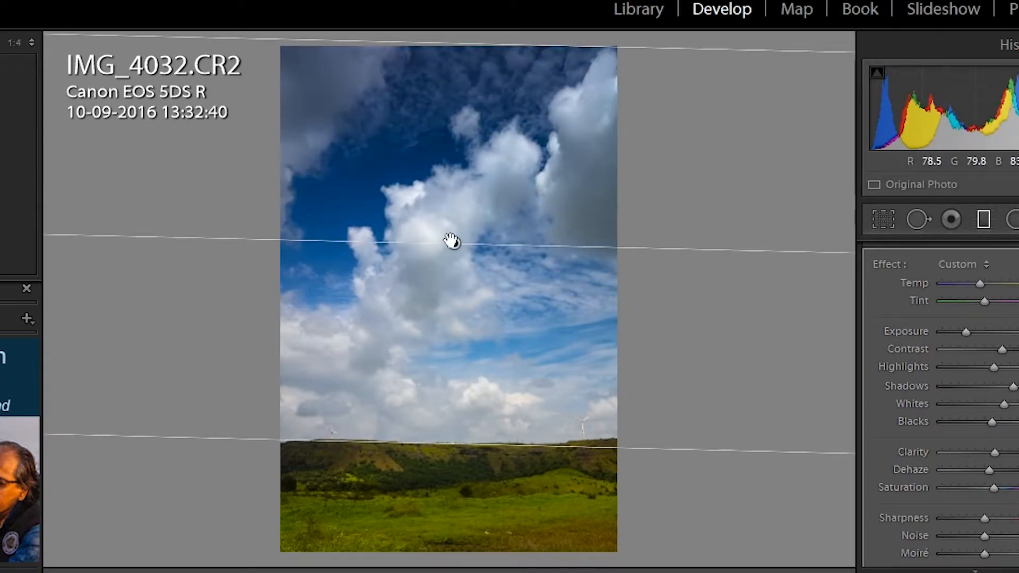
scroll(944, 398, down, 3)
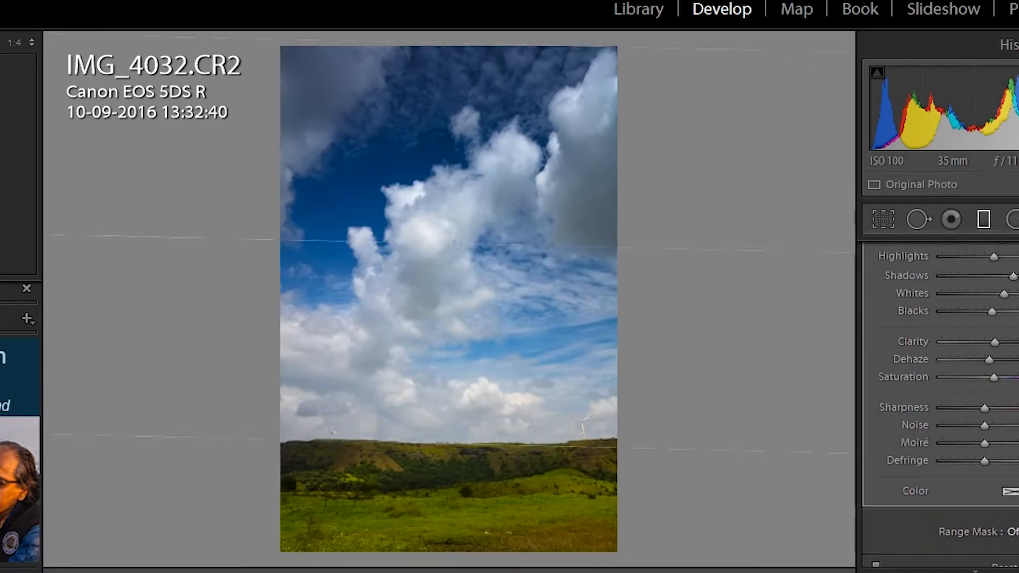
click(983, 219)
Step: Draw a second graduated filter from the photo's bottom edge up to the horizon and raise its contrast, highlights, shadows, clarity, dehaze and saturation
click(984, 219)
drag(457, 554, 459, 438)
drag(985, 351, 997, 368)
drag(985, 386, 1000, 406)
mouse_move(985, 472)
mouse_down()
mouse_move(999, 472)
mouse_move(995, 489)
mouse_up()
click(1002, 507)
drag(979, 352, 987, 359)
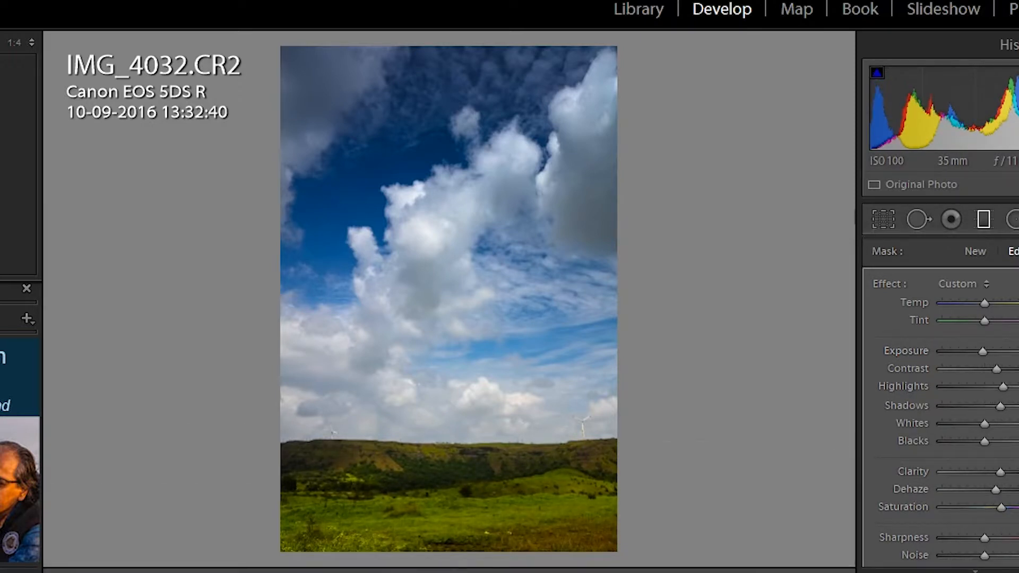
key(m)
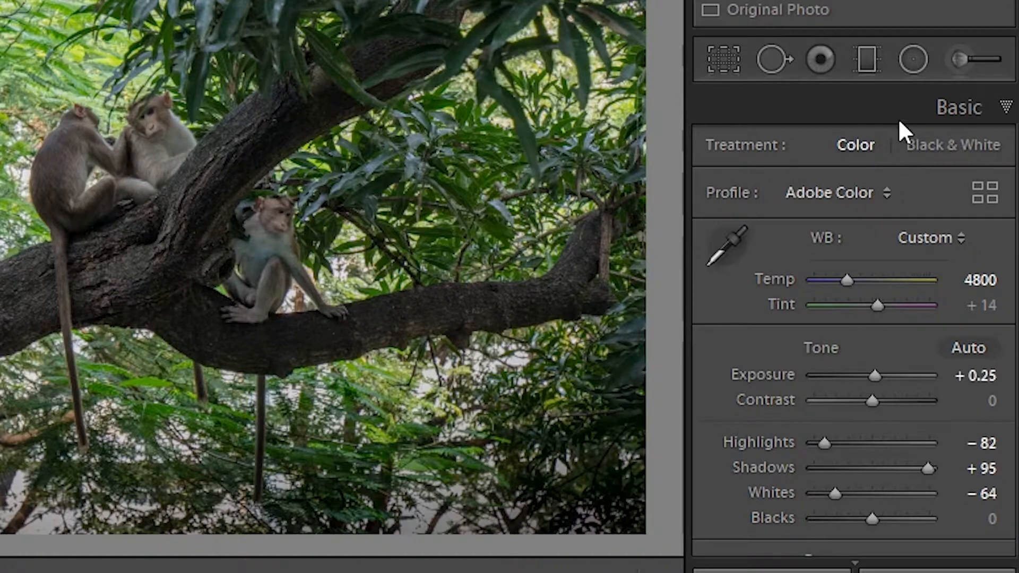
Step: Draw a radial filter around the two monkeys sitting together on the branch, enlarge the ellipse and reposition it
click(914, 62)
drag(121, 142, 281, 278)
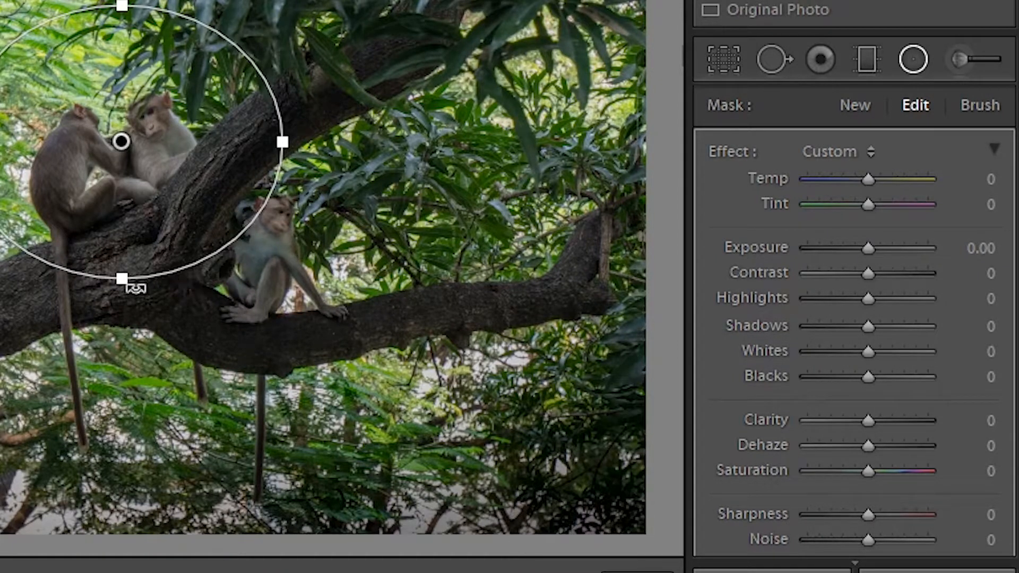
drag(122, 277, 122, 291)
drag(282, 143, 295, 151)
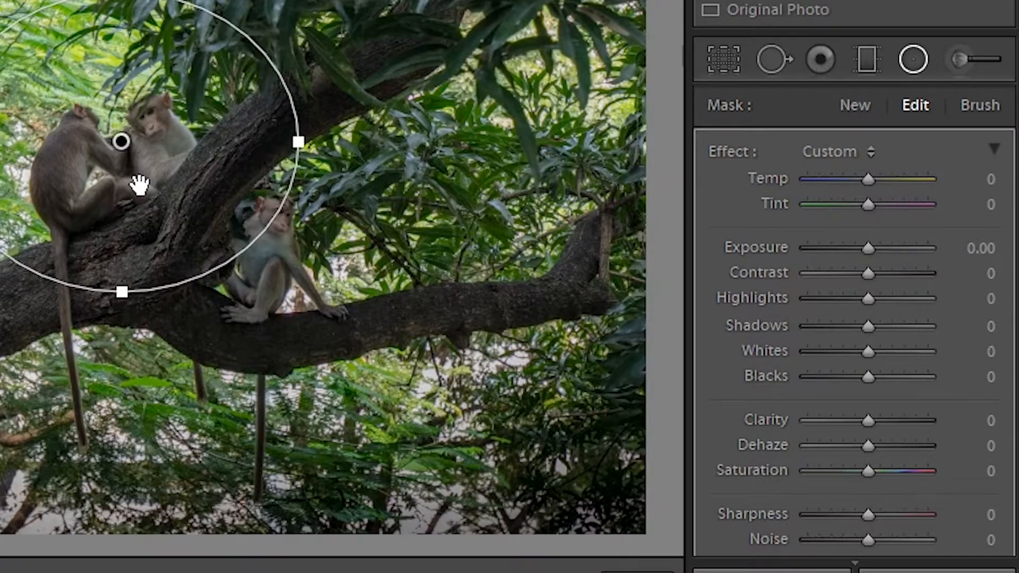
drag(122, 145, 141, 168)
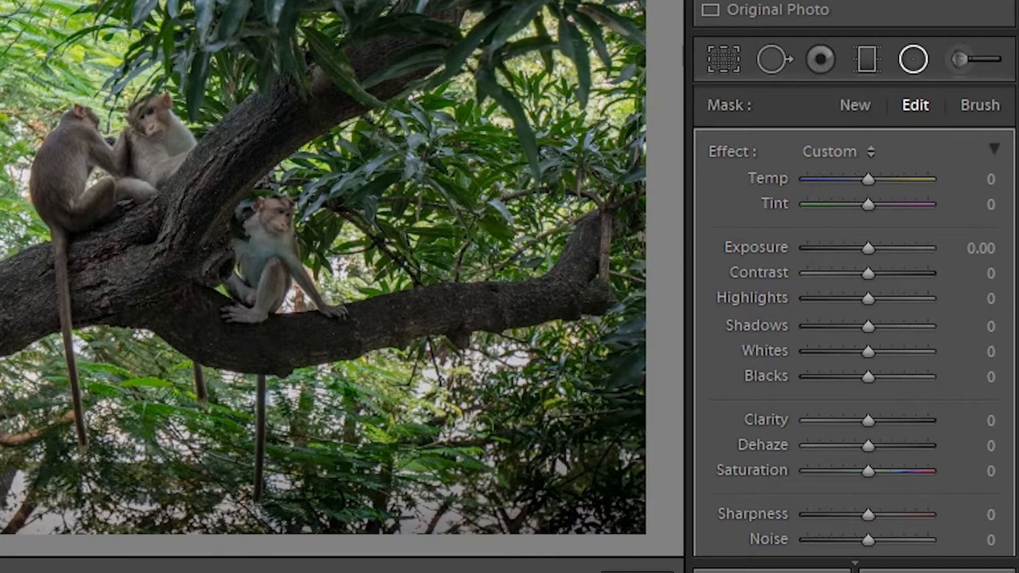
Step: Set the radial filter's temperature to −20, exposure to −1.39, highlights to 17, shadows to 35, blacks to −17 and clarity to 15
scroll(855, 324, down, 8)
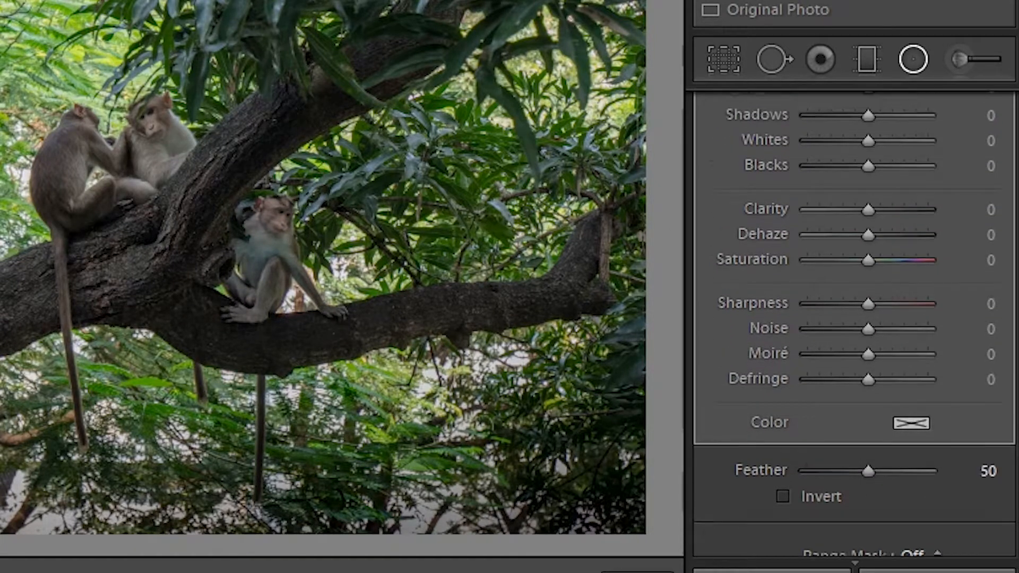
scroll(855, 324, up, 6)
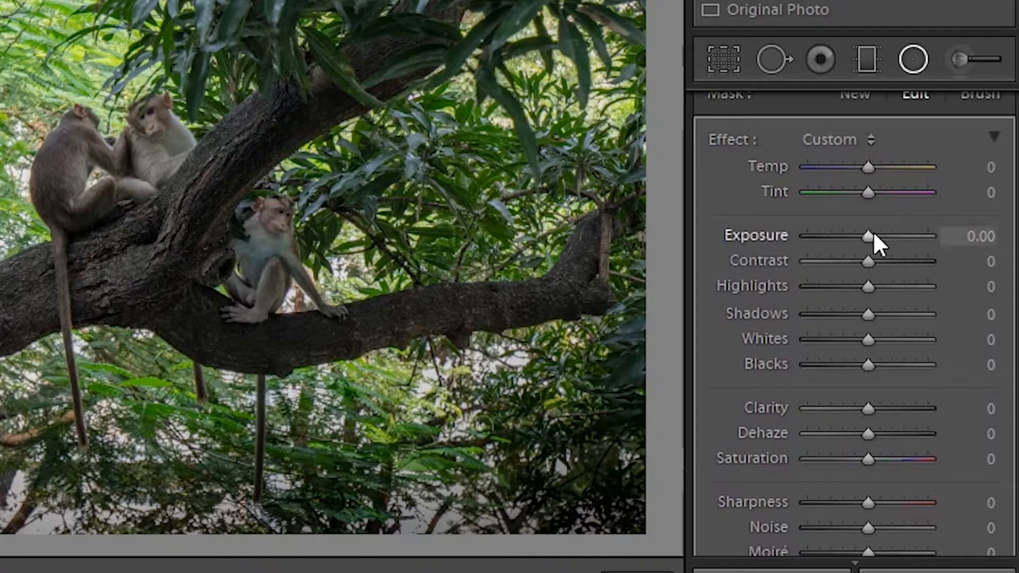
drag(871, 234, 851, 235)
drag(871, 287, 889, 314)
drag(869, 365, 858, 365)
drag(868, 408, 877, 409)
drag(868, 168, 855, 168)
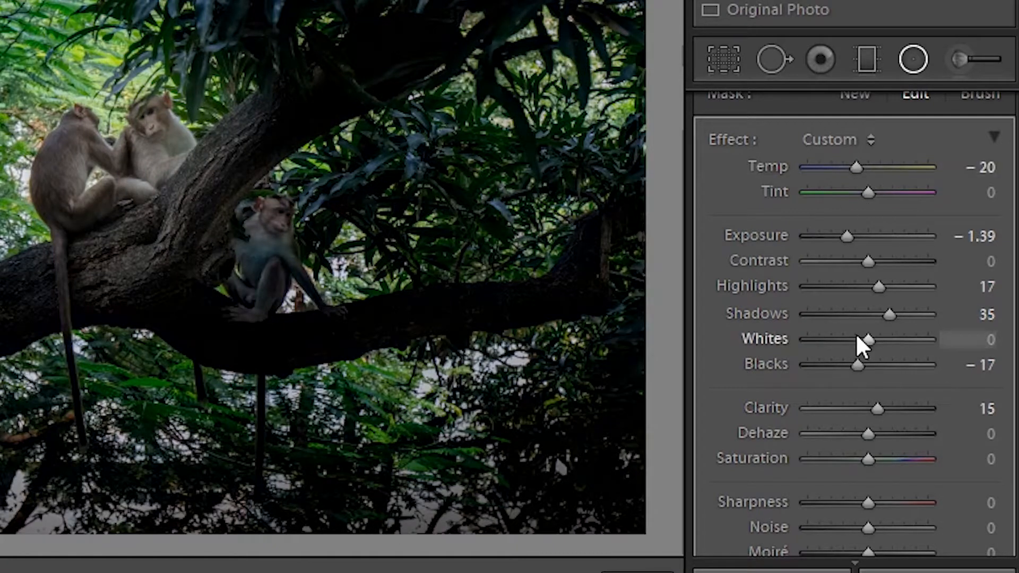
Step: Invert the radial filter's mask and switch the inversion back off
scroll(855, 324, down, 10)
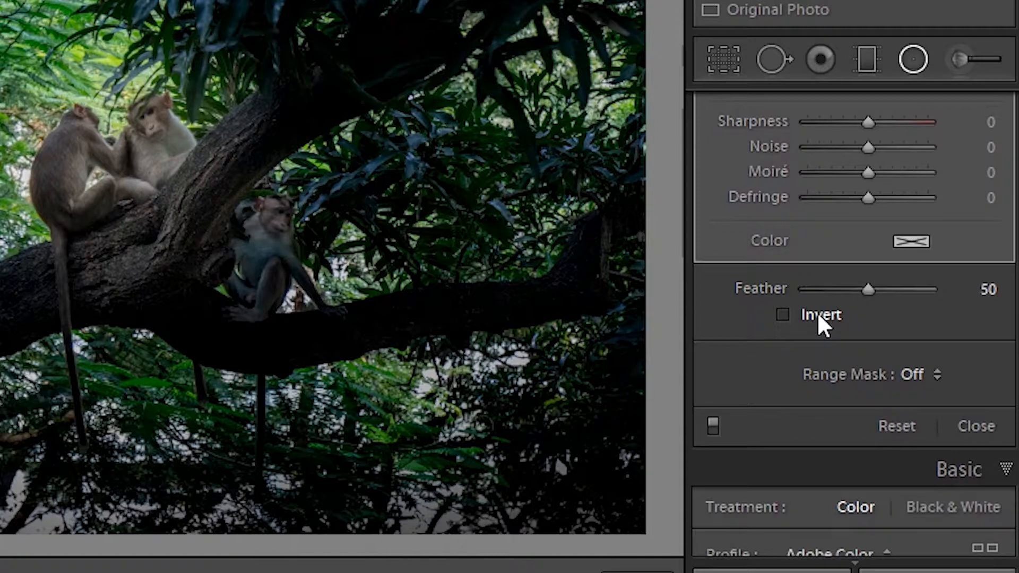
click(817, 314)
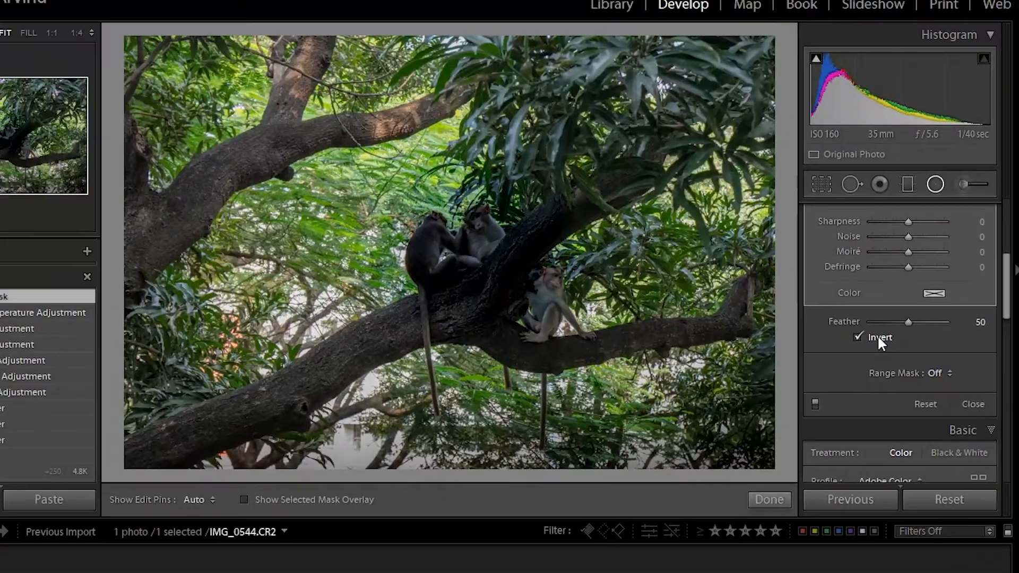
click(878, 338)
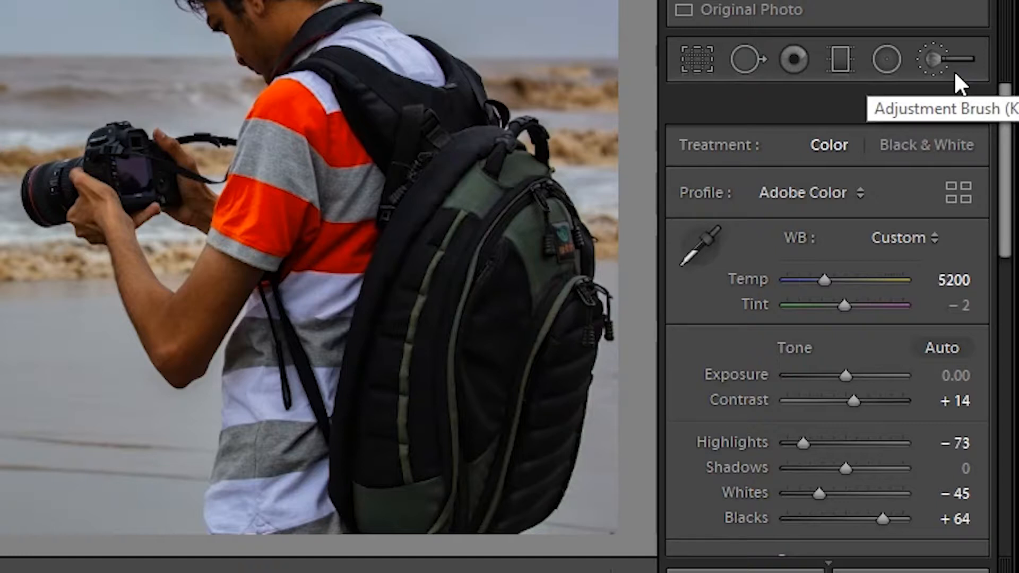
Step: Paint an Adjustment Brush mask over the man and his backpack in the beach photo and set its exposure to 1.48
click(954, 70)
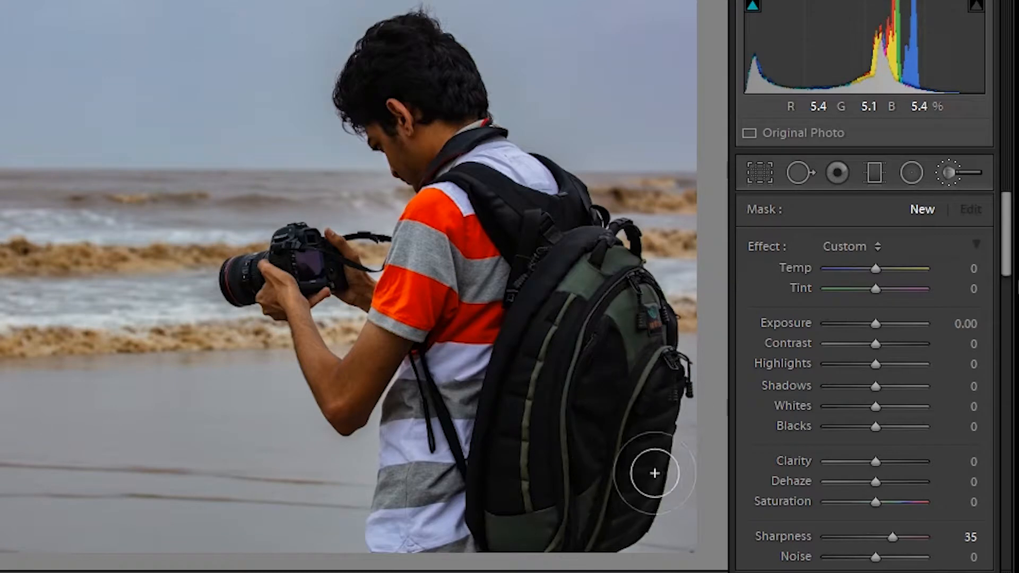
click(598, 298)
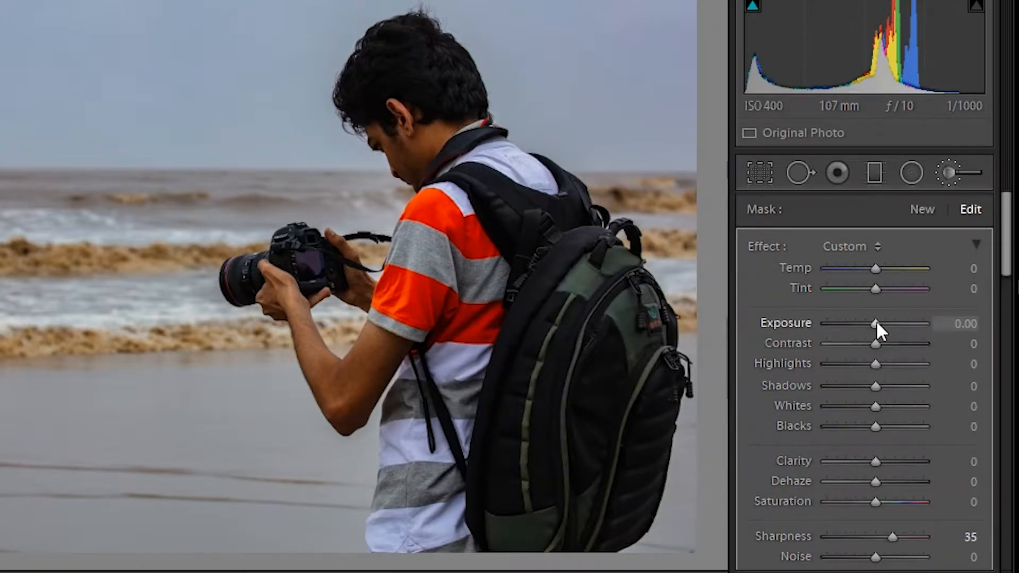
drag(876, 321, 895, 335)
Step: Erase the brush mask's spill around the man's arm and shirt, and set its contrast to 13, shadows to 35 and blacks to −17
key(alt)
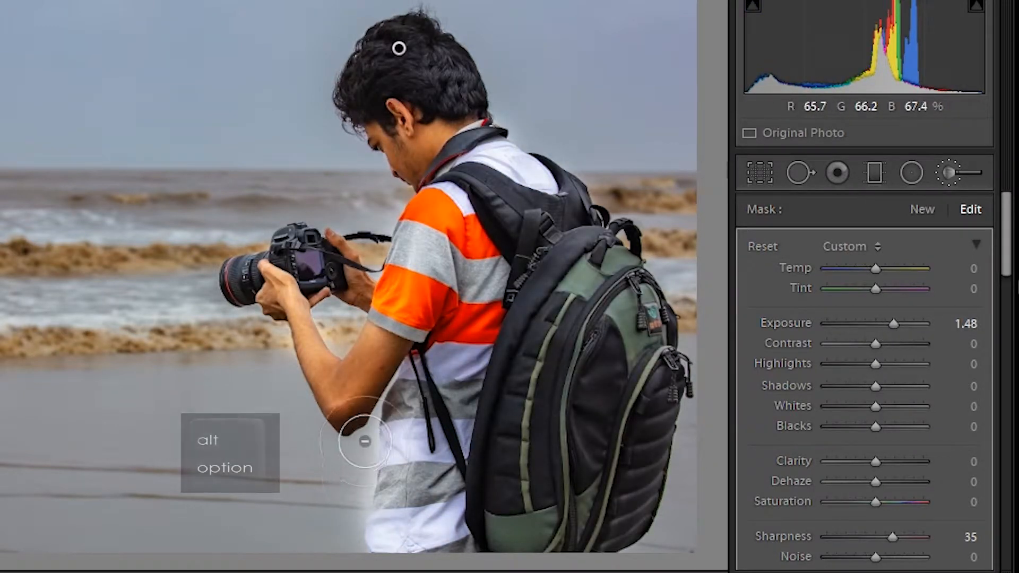
drag(331, 319, 336, 315)
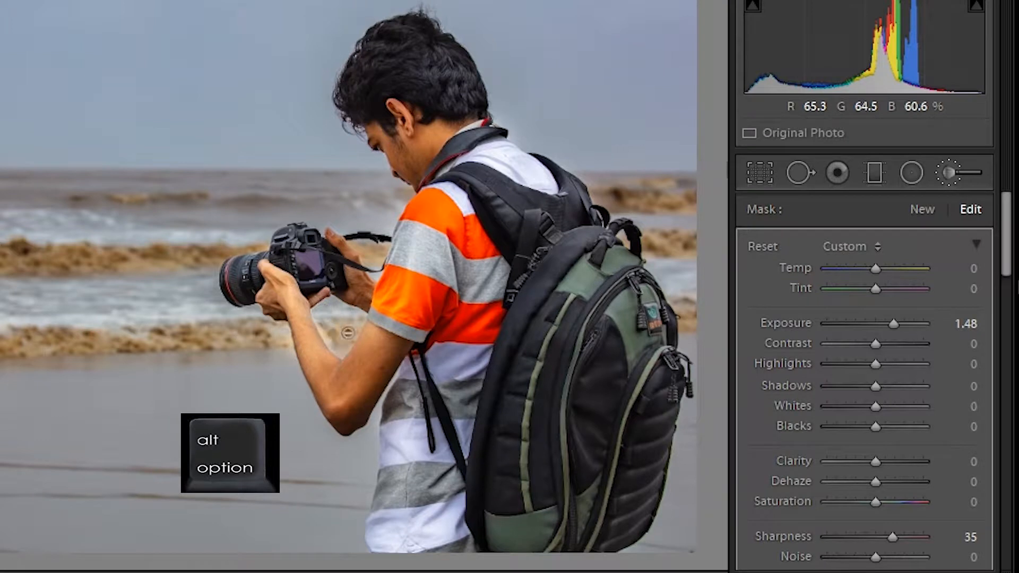
click(882, 345)
drag(870, 384, 891, 396)
click(865, 426)
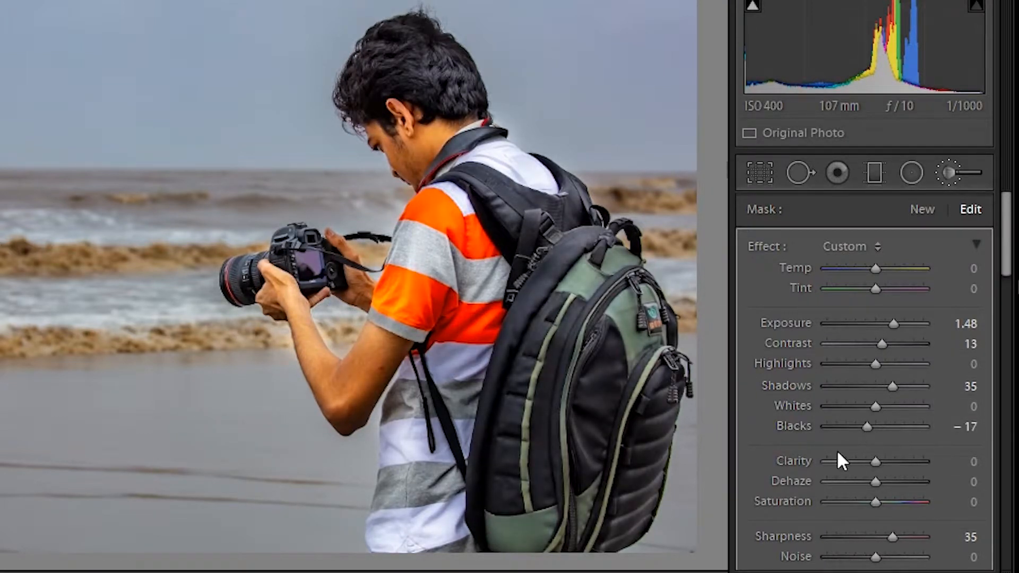
scroll(838, 452, down, 3)
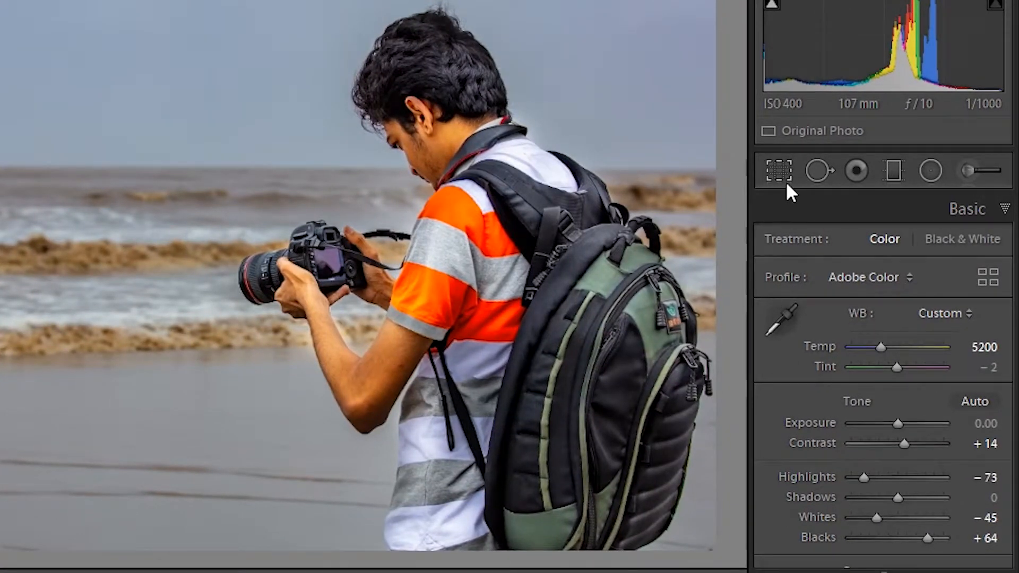
Step: Switch through the Crop & Straighten, Spot Removal, Graduated Filter, Radial Filter and Adjustment Brush tools in turn
key(r)
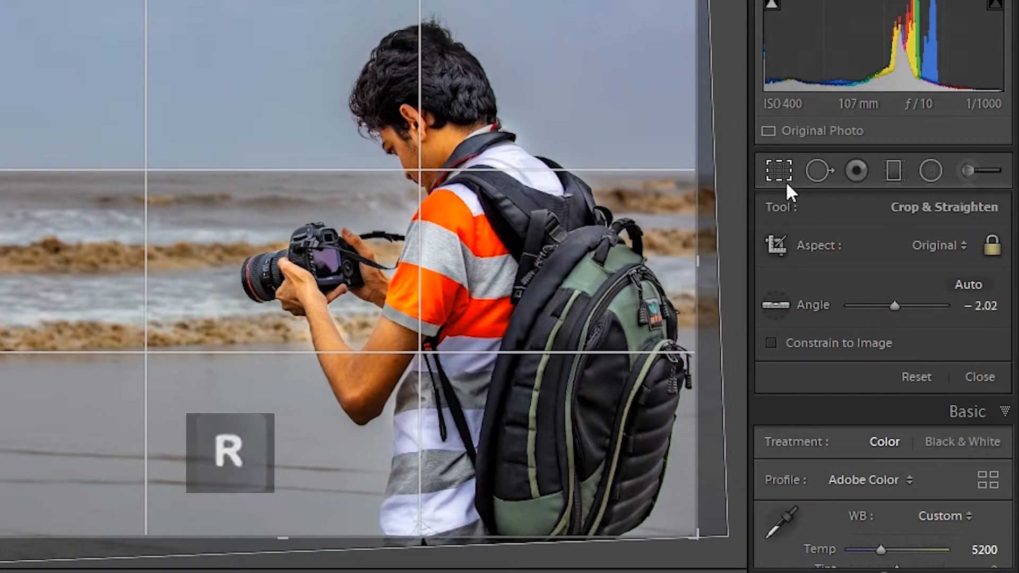
key(q)
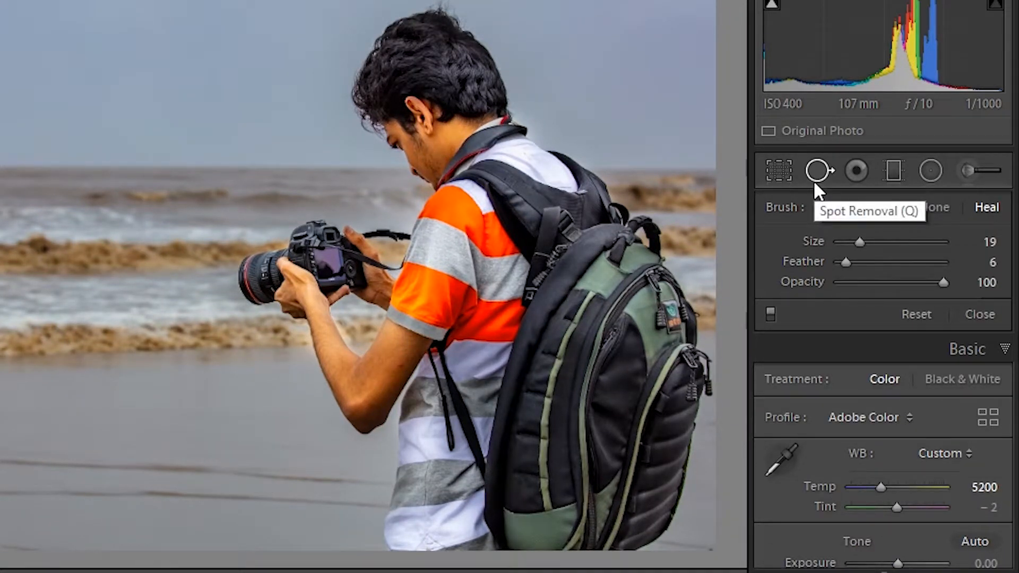
key(m)
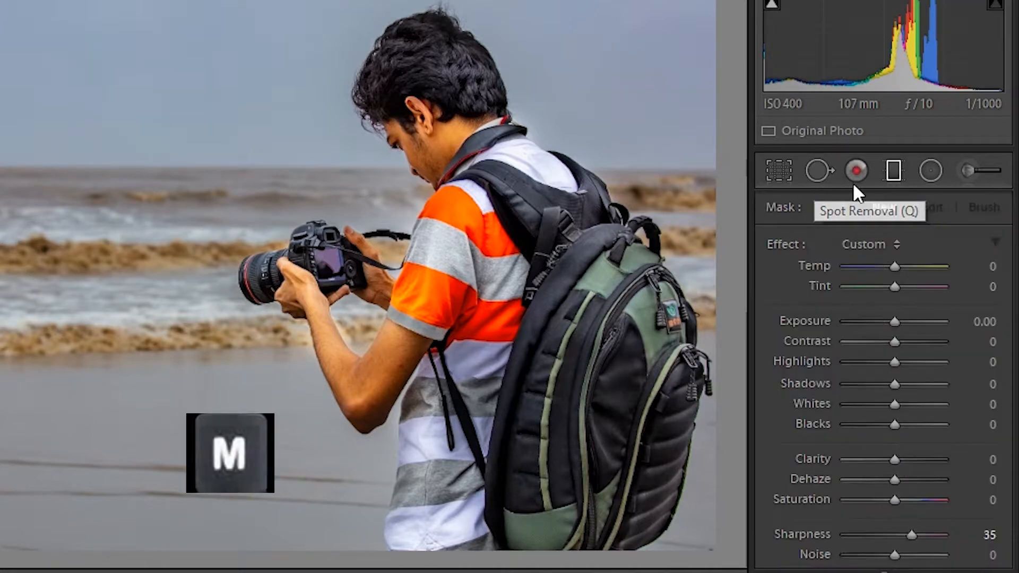
key(shift+m)
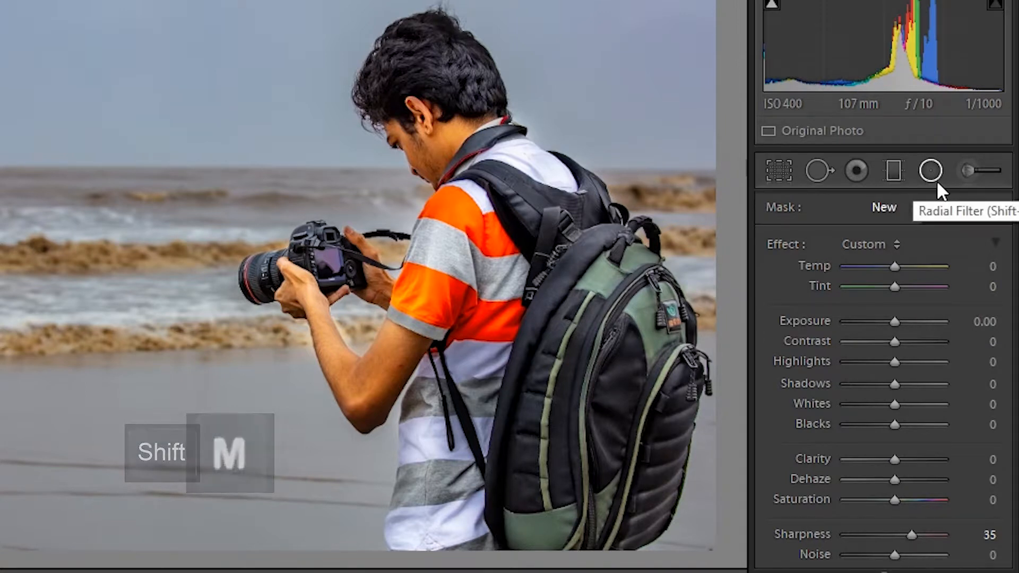
key(k)
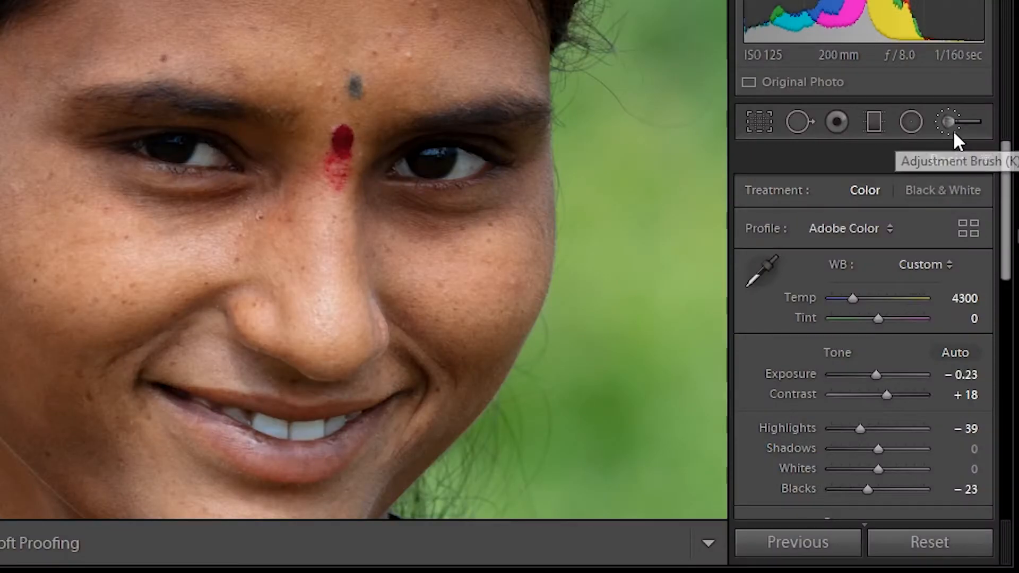
Step: Activate the Adjustment Brush on the smiling portrait and load the Teeth Whitening effect preset
click(950, 127)
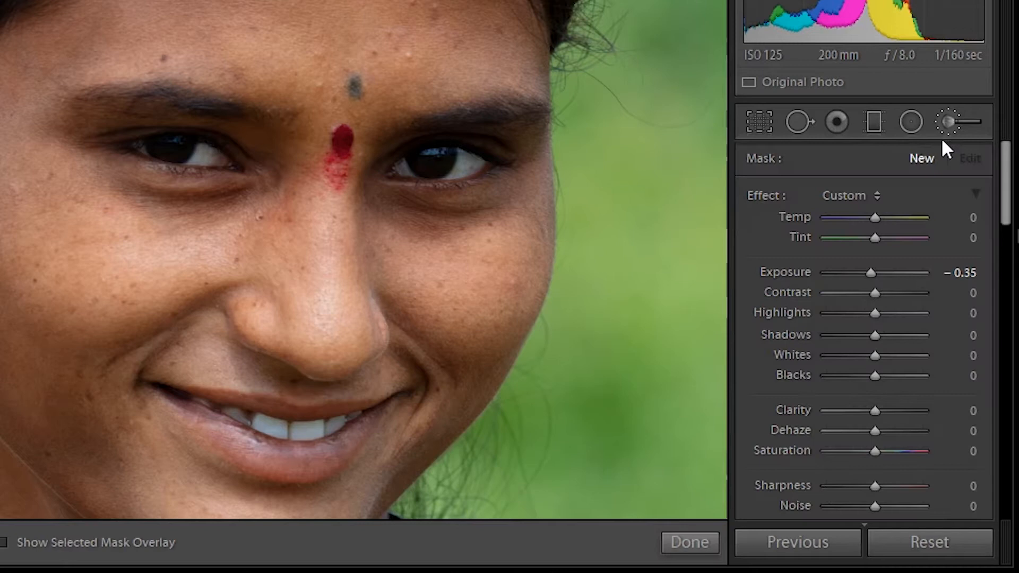
click(878, 197)
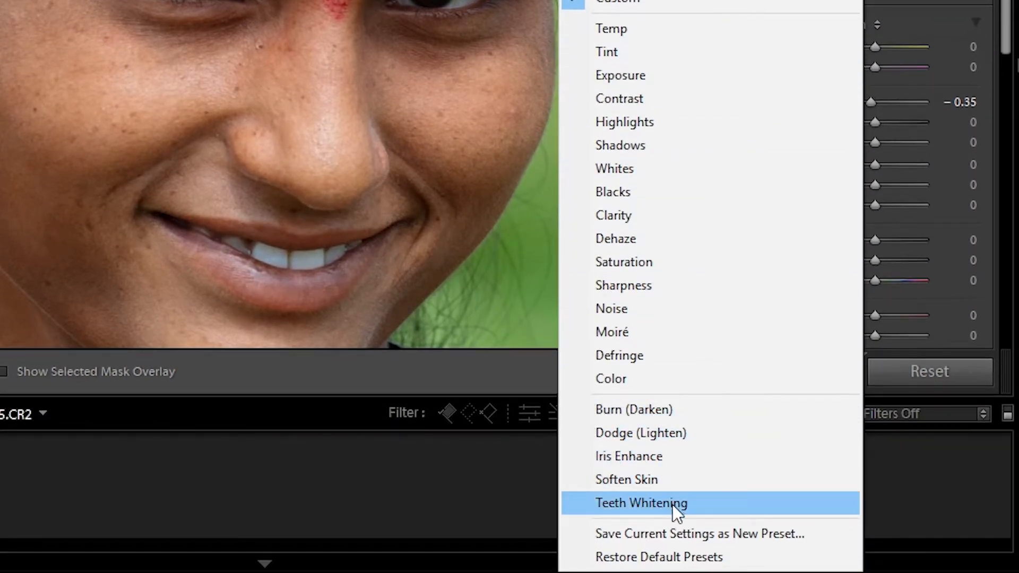
click(663, 502)
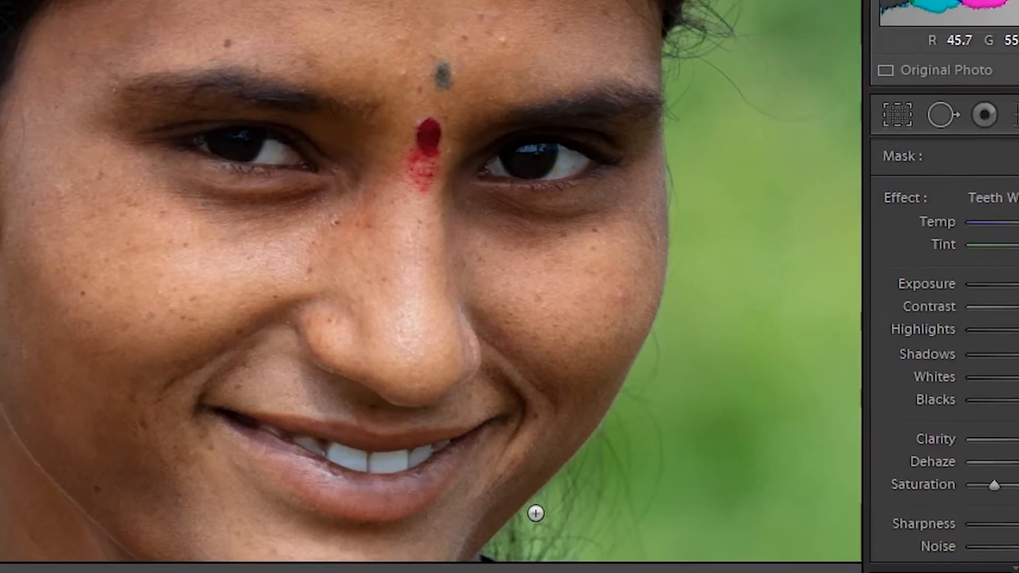